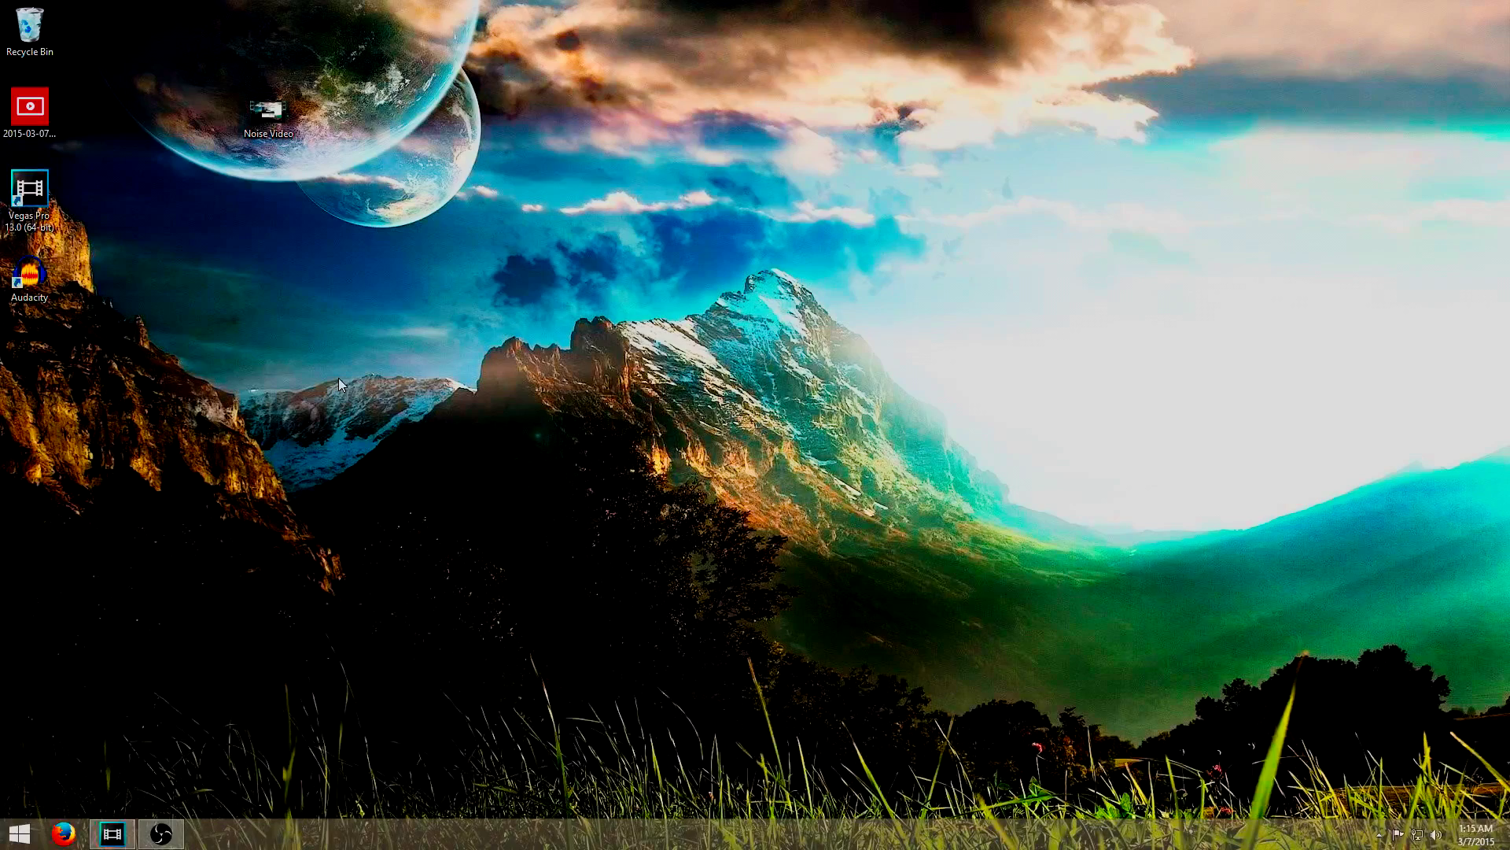
Move the Noise Video file to the desktop centre and play it to hear its noise
left_click_drag(294, 136, 713, 299)
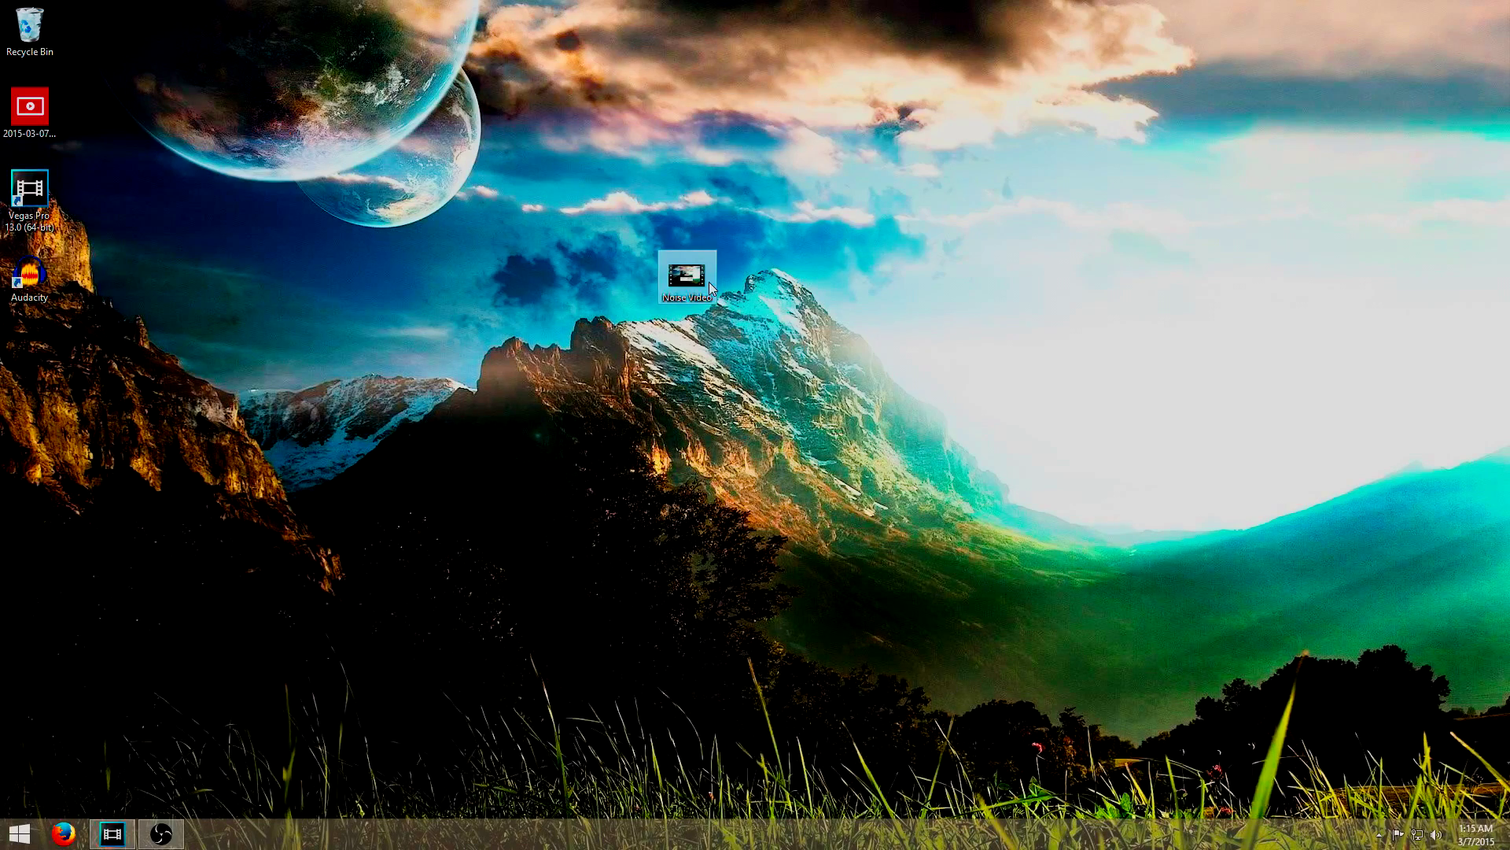
double_click(697, 280)
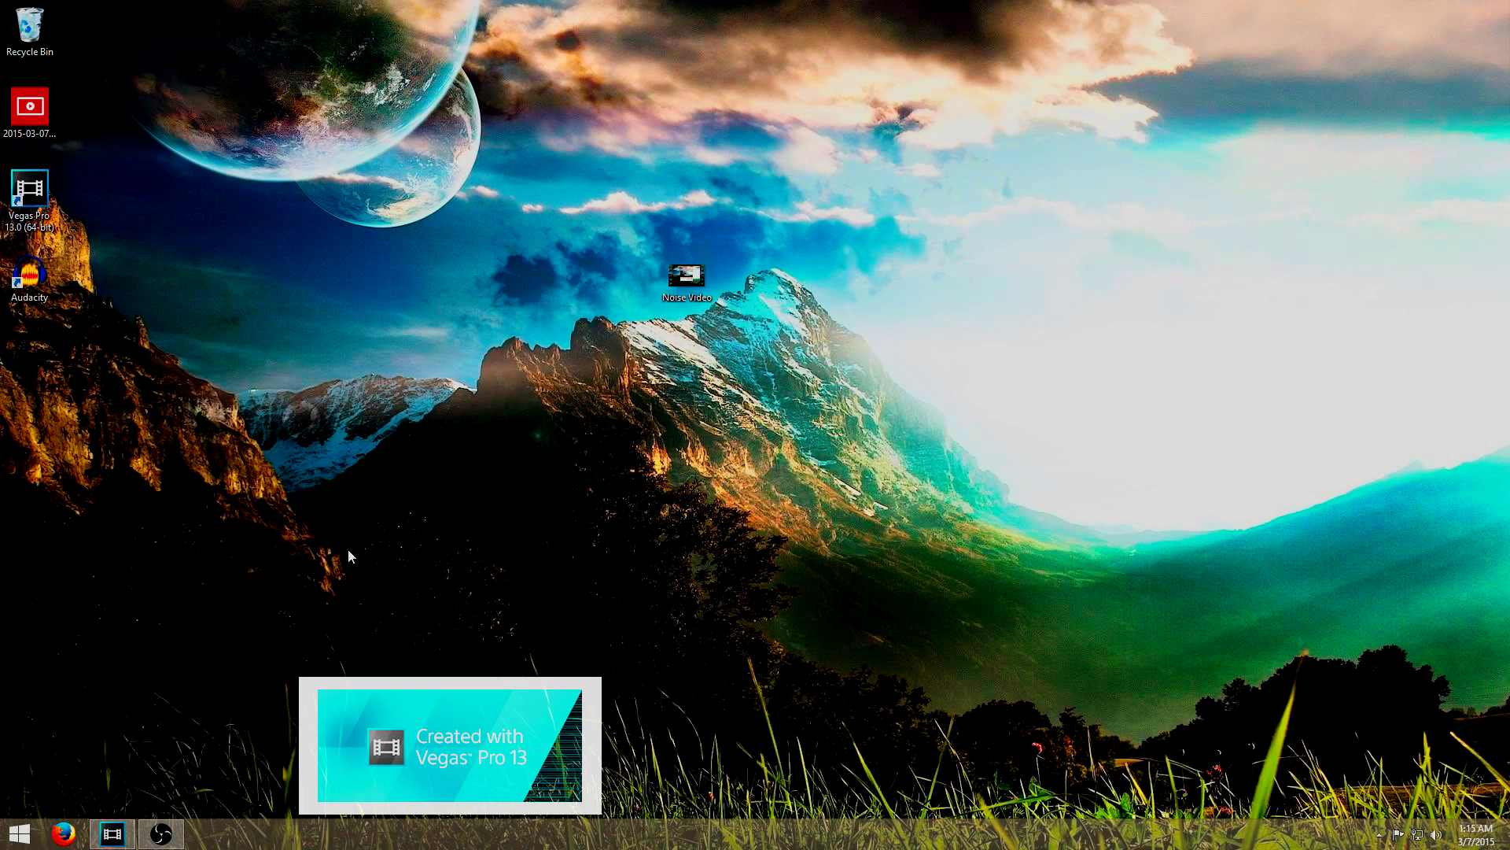
Bring up Vegas Pro and drag Noise Video.mp4 from the desktop onto the timeline
left_click(112, 833)
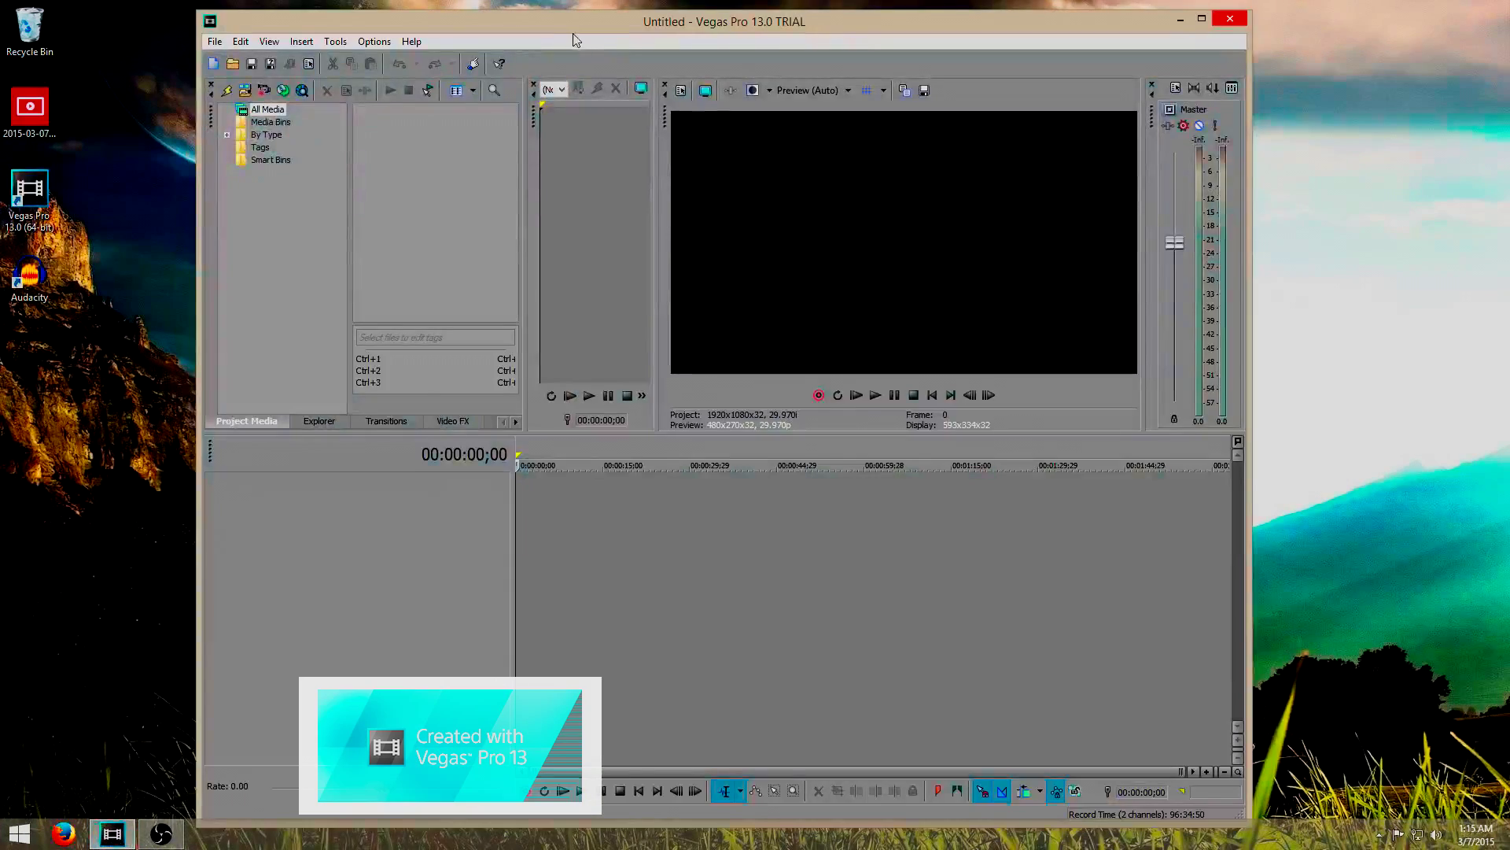
left_click_drag(574, 35, 1106, 22)
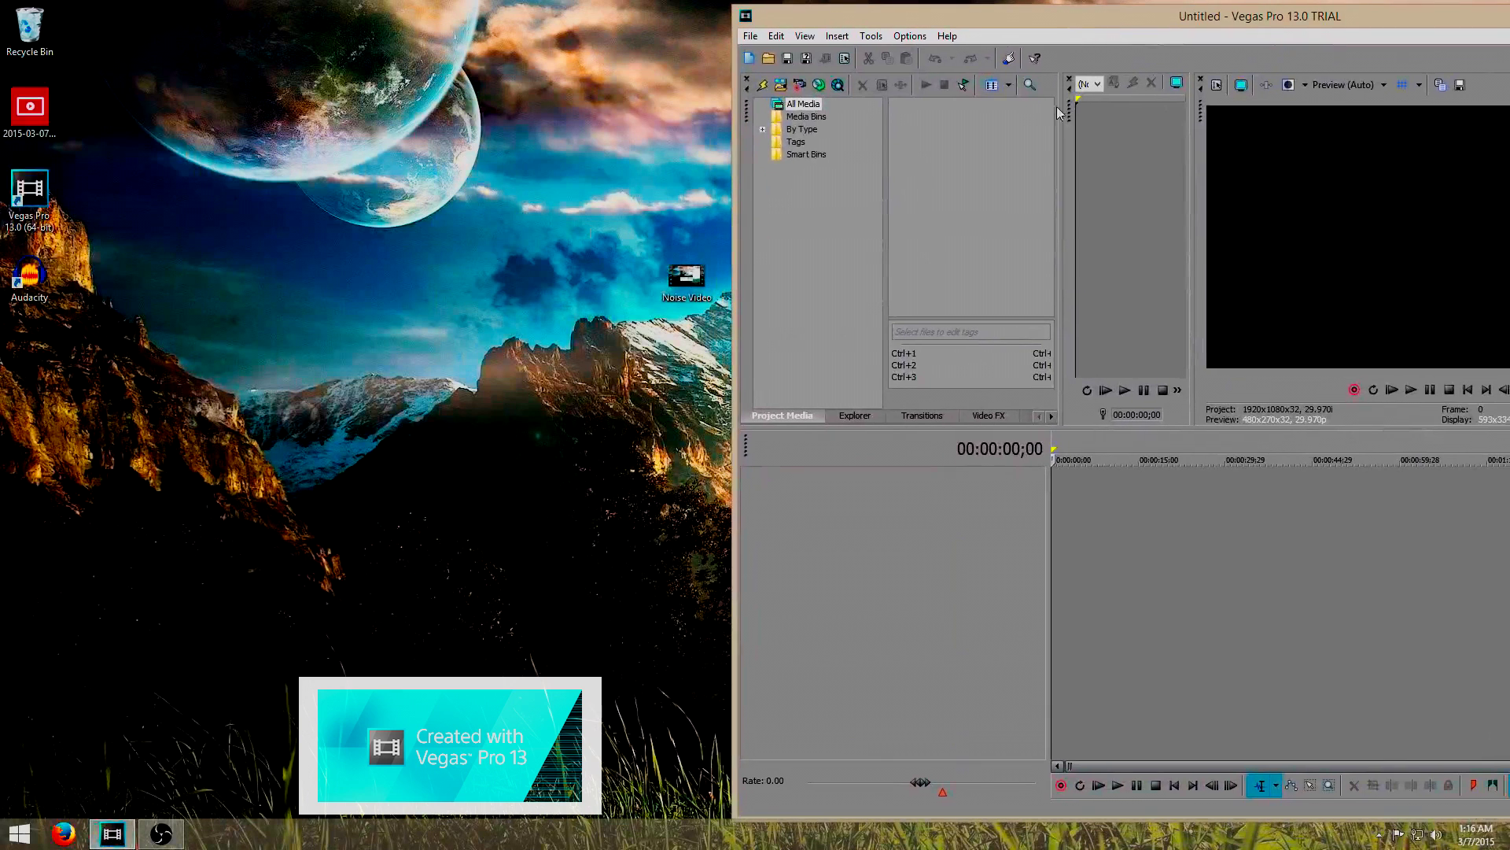
left_click_drag(687, 276, 1201, 555)
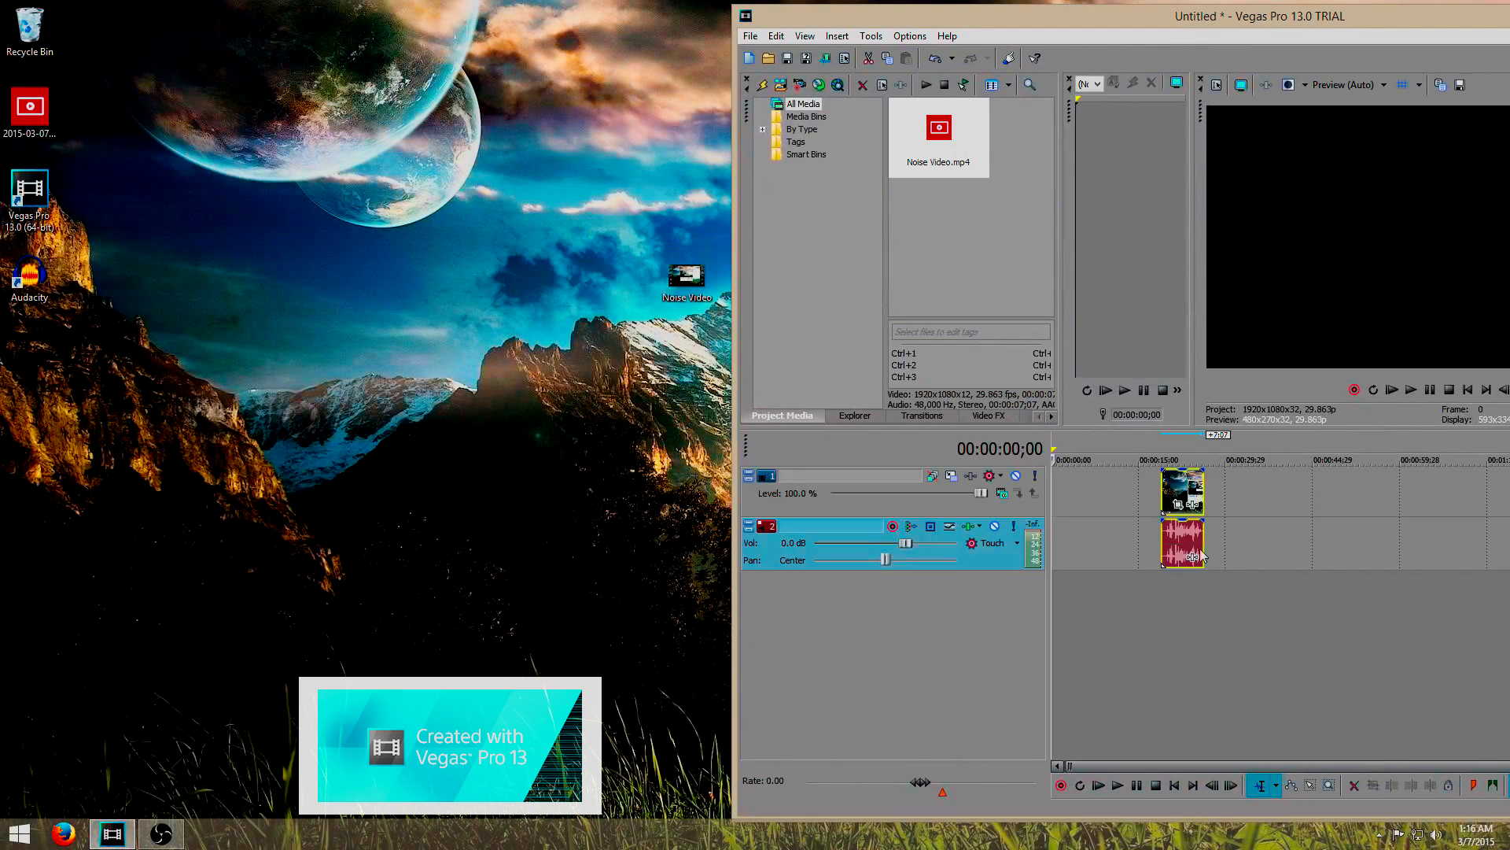
left_click_drag(1246, 24, 768, 30)
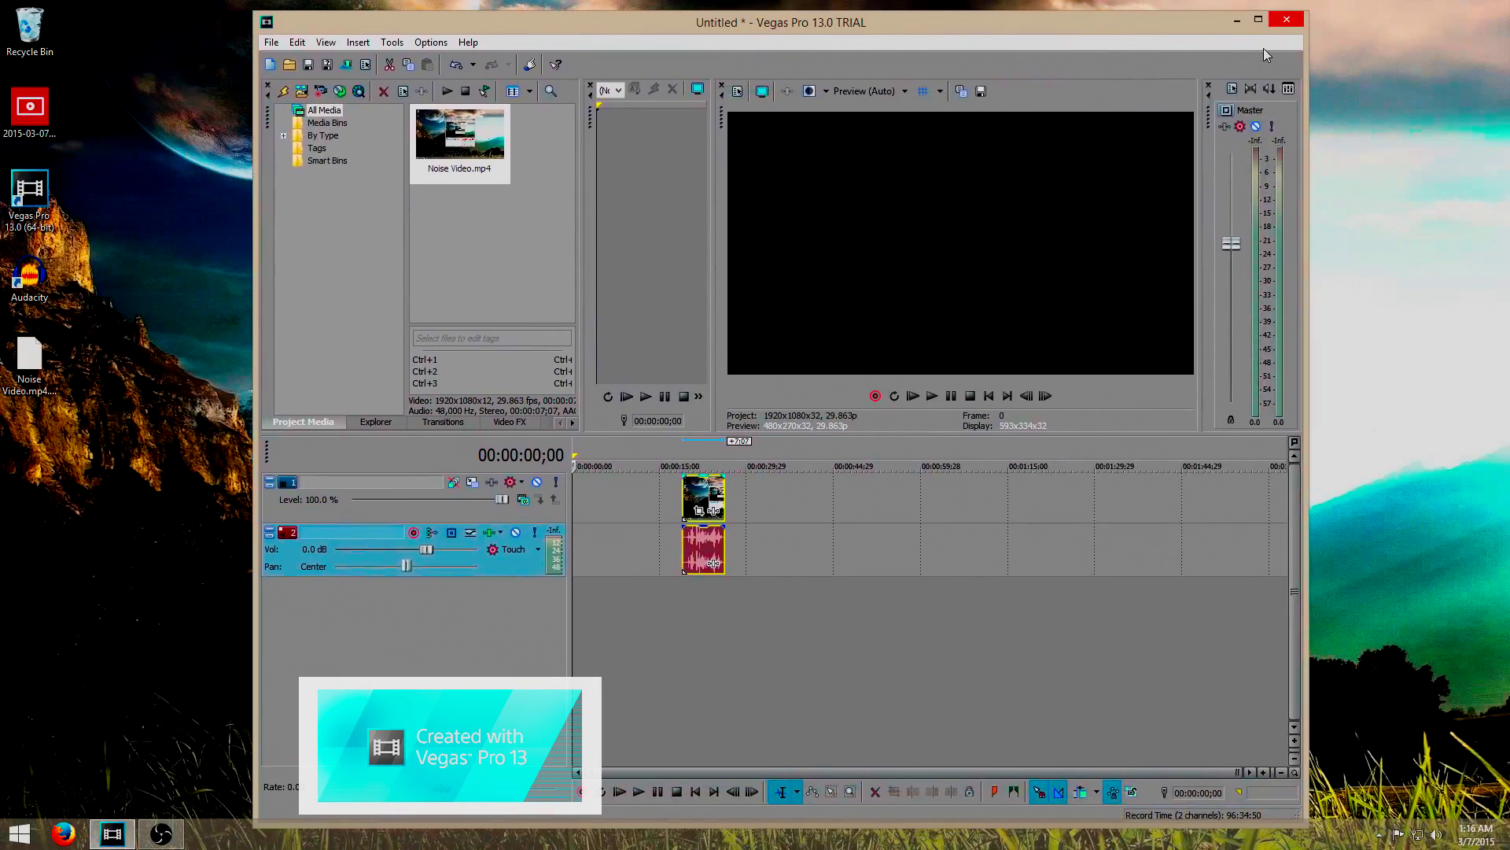
Maximize Vegas, move the Noise Video event to 0:00, and preview it briefly
left_click(1258, 18)
scroll(512, 640, "up", 3)
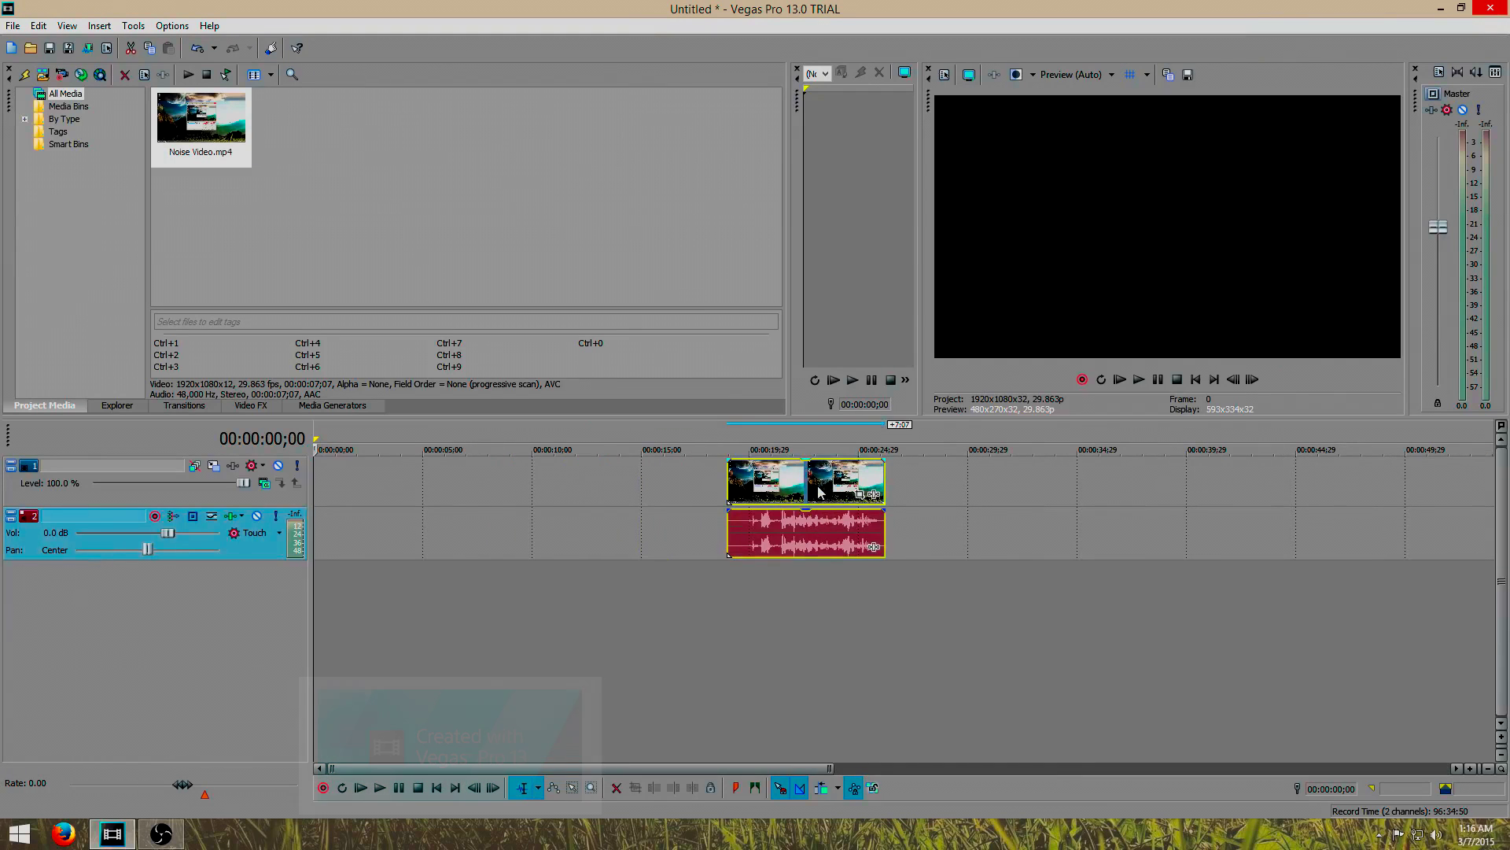
left_click_drag(818, 492, 405, 492)
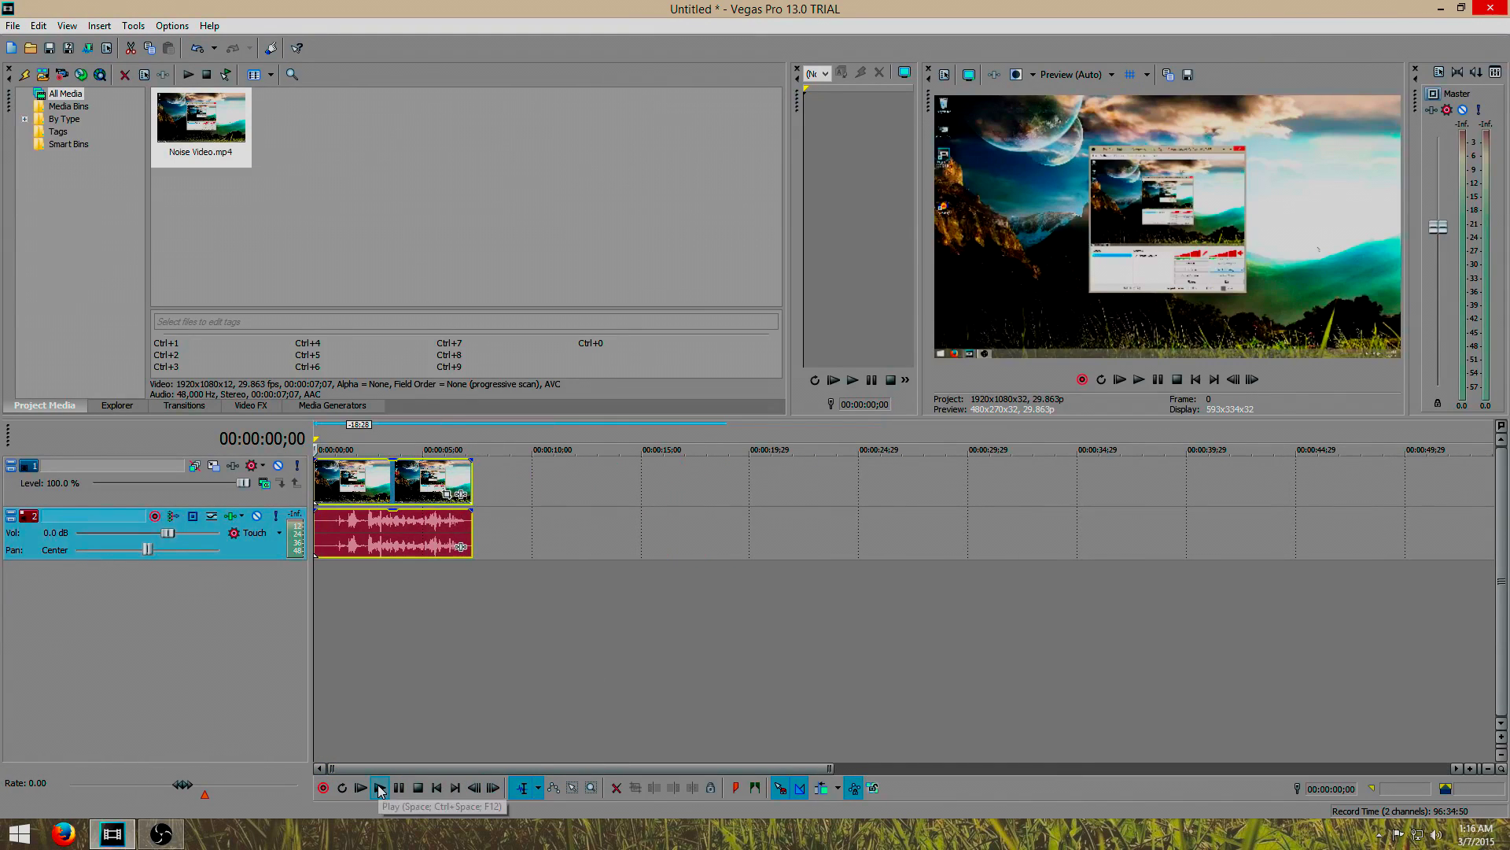
left_click(380, 789)
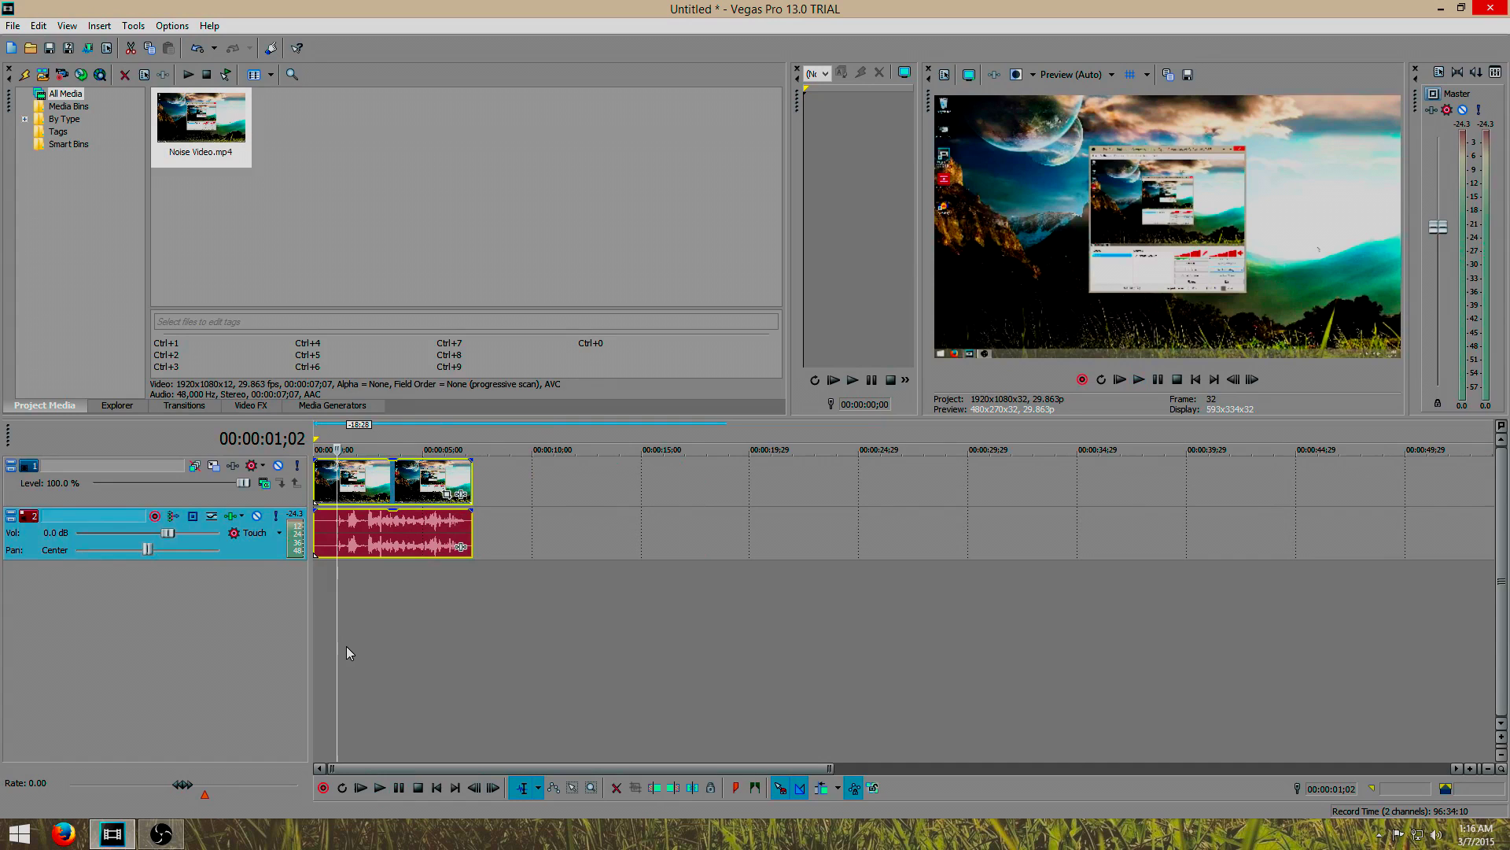
key("space")
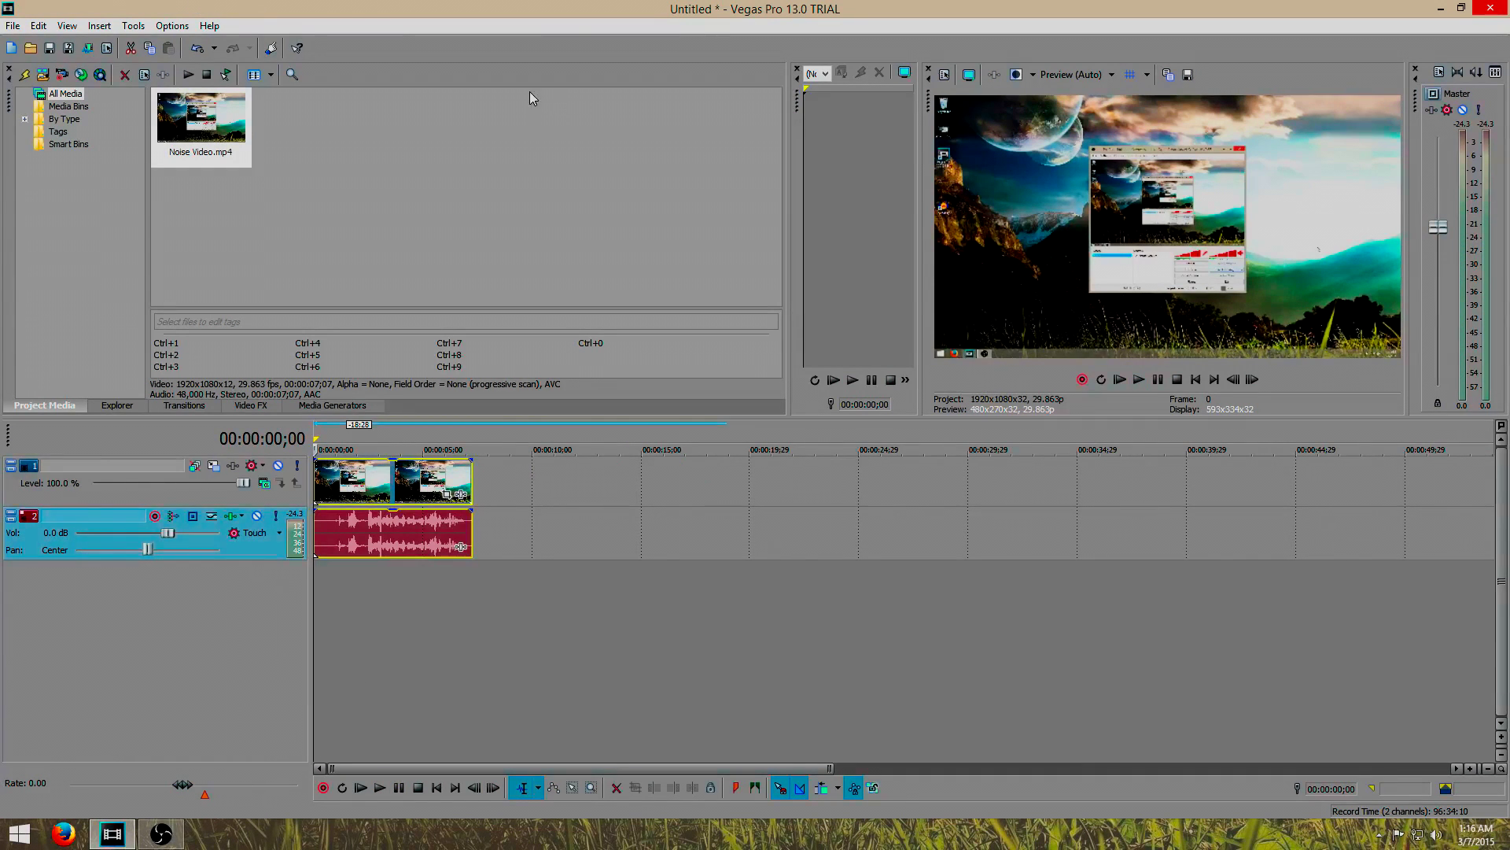
left_click(172, 26)
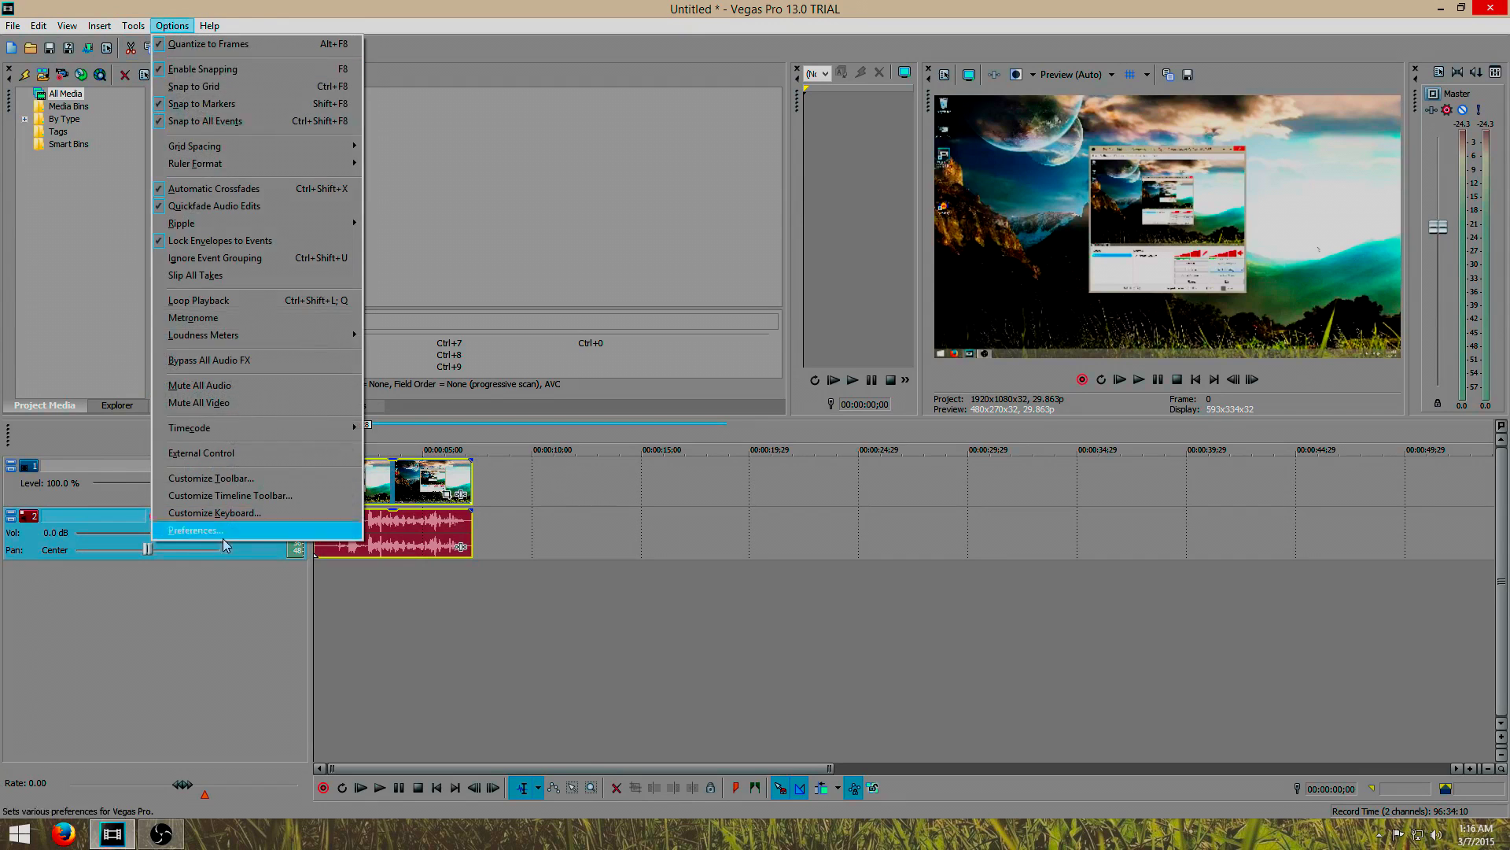
left_click(223, 535)
left_click(751, 147)
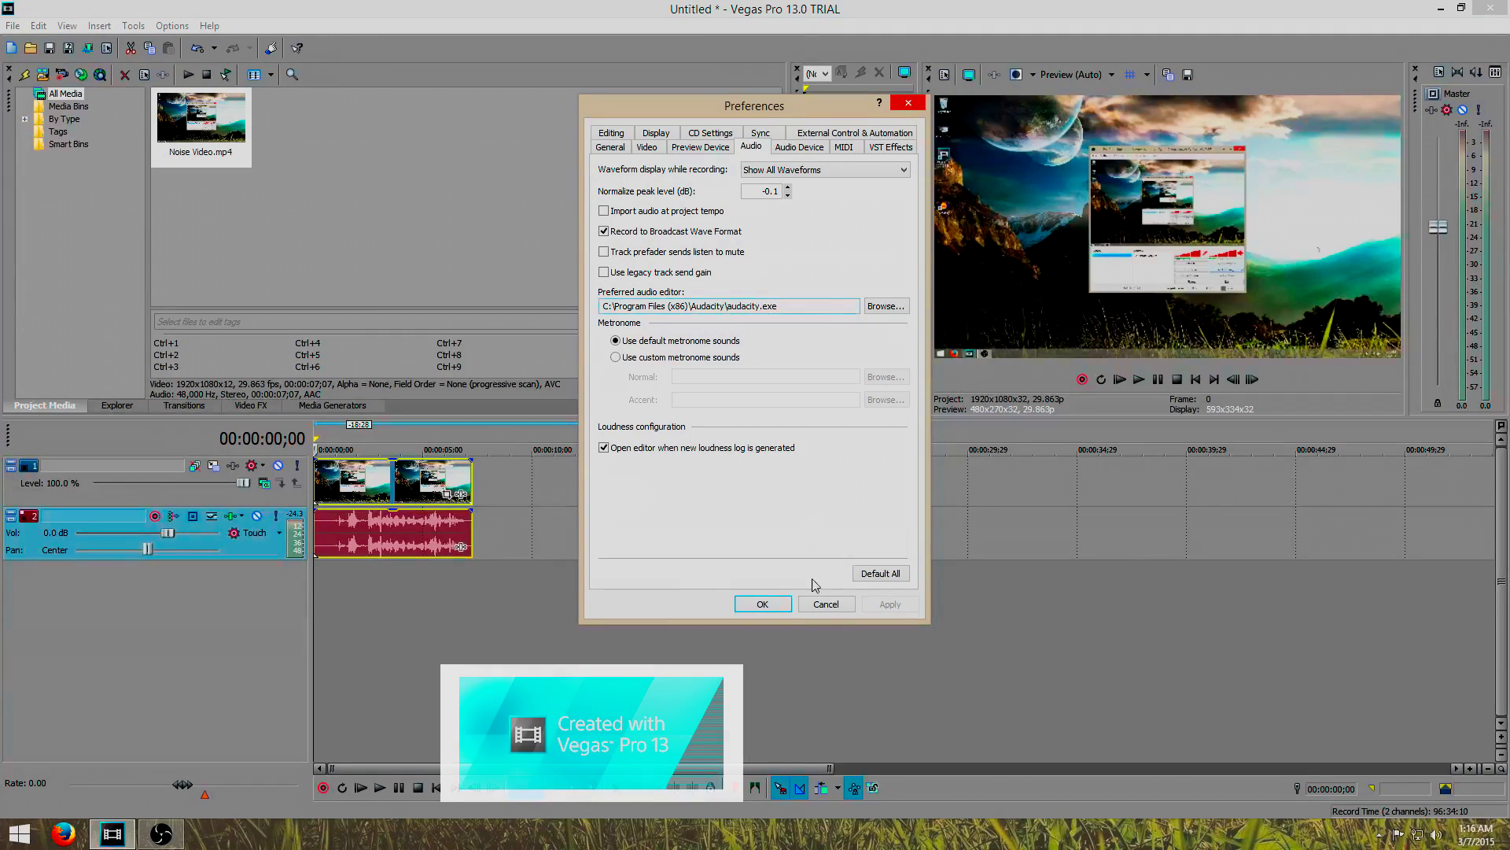
left_click(826, 605)
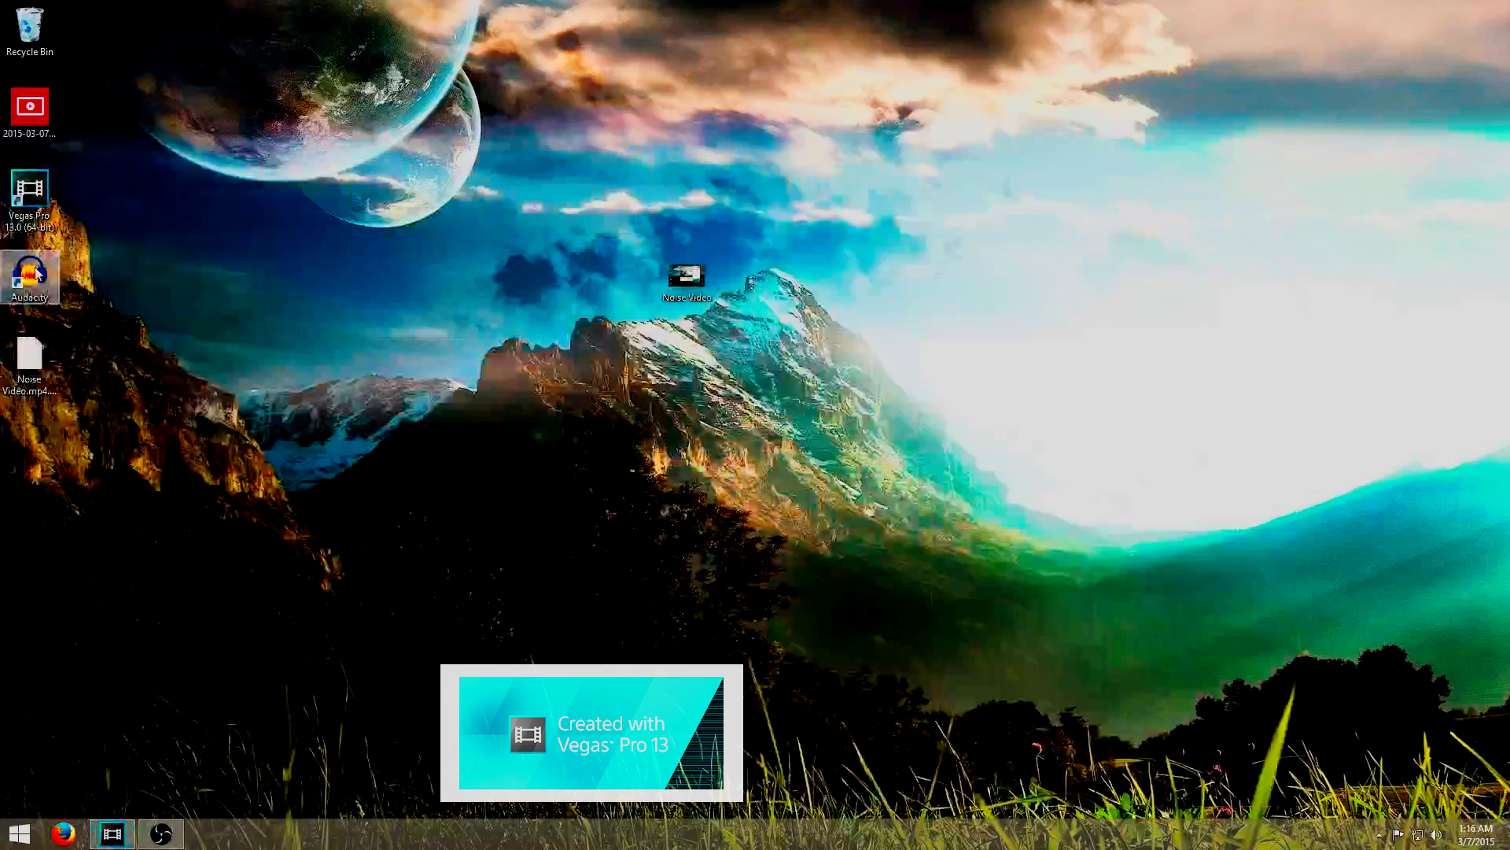
Launch Audacity, check its Libraries preferences, and close it
double_click(47, 281)
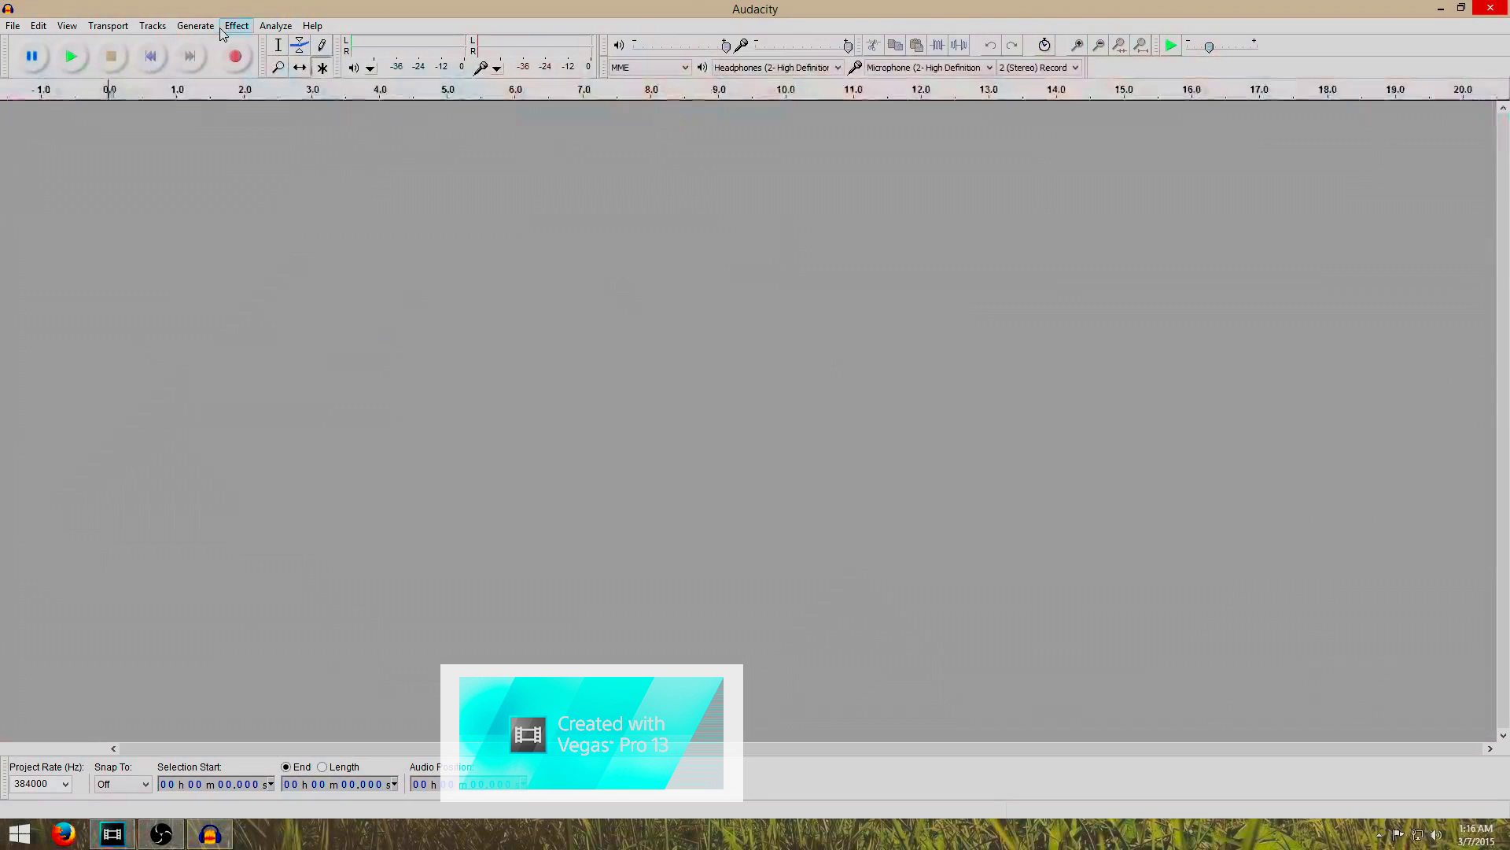
left_click(12, 25)
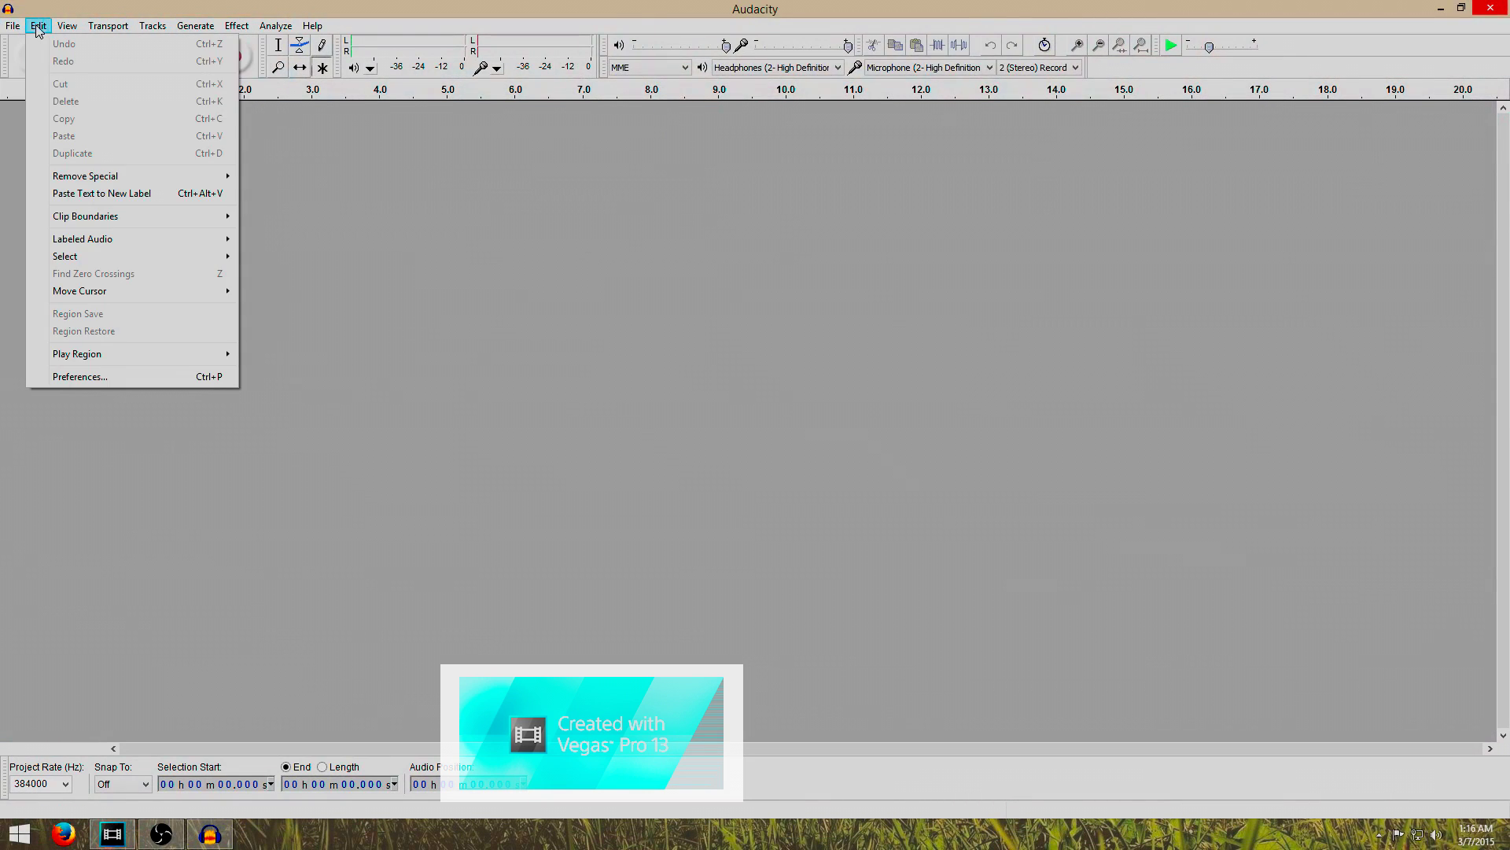
left_click(129, 376)
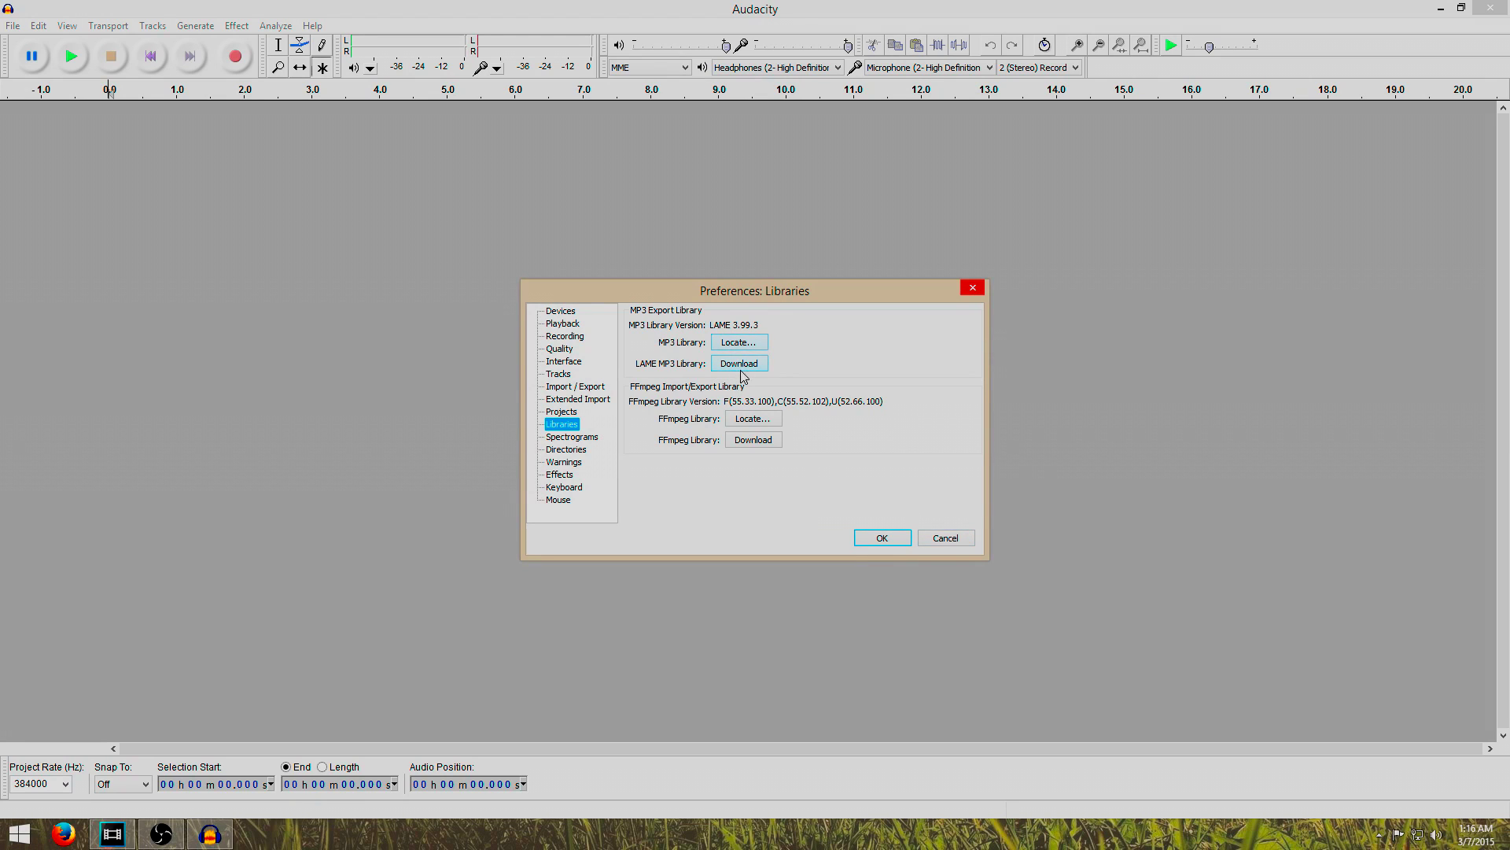
left_click(955, 543)
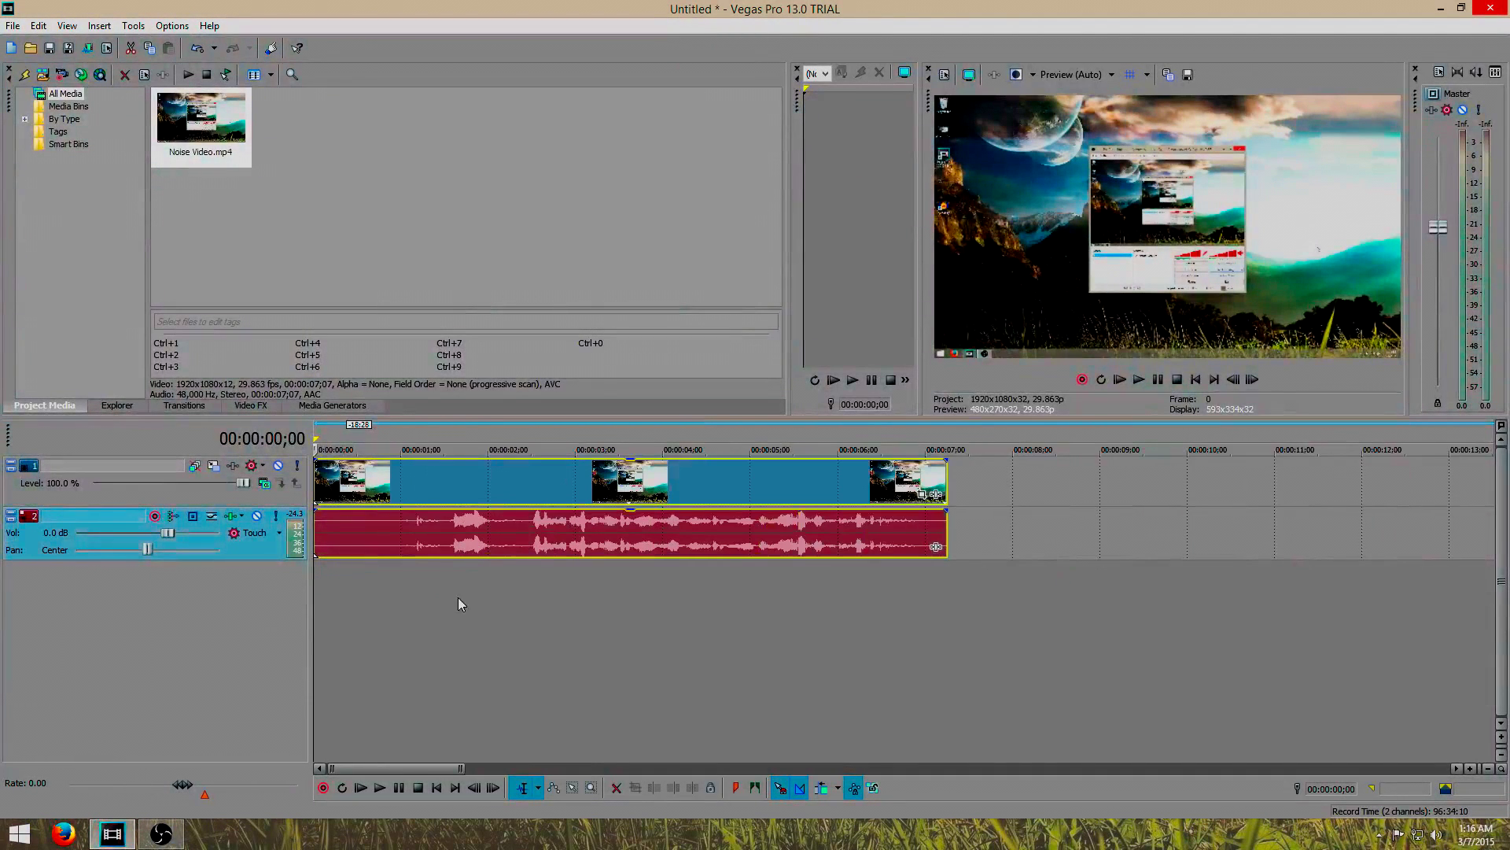
Open the Noise Video audio event from the Vegas timeline in Audacity
left_click(371, 538)
right_click(372, 538)
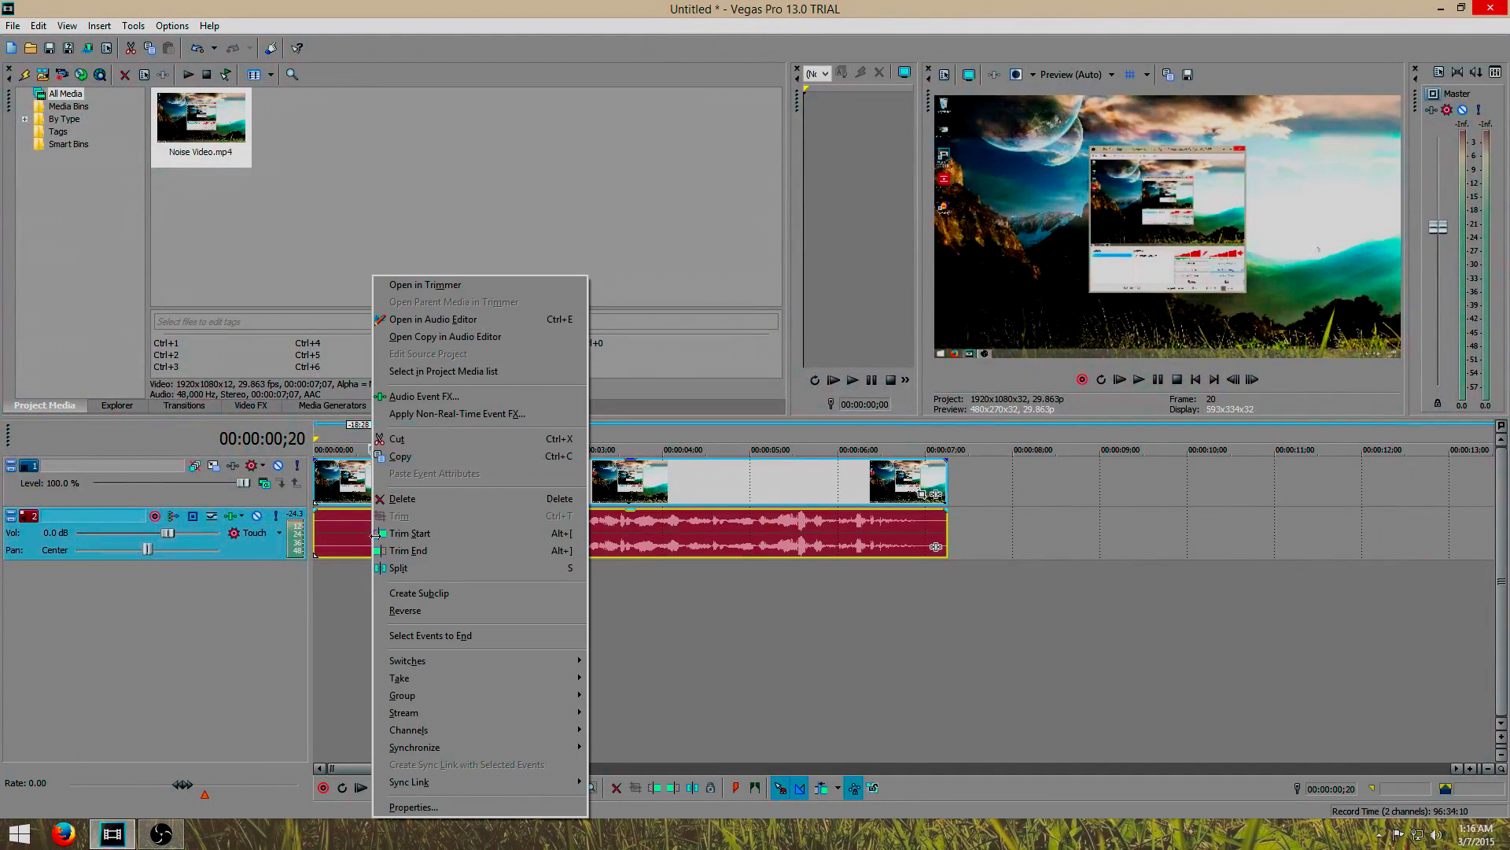
left_click(405, 319)
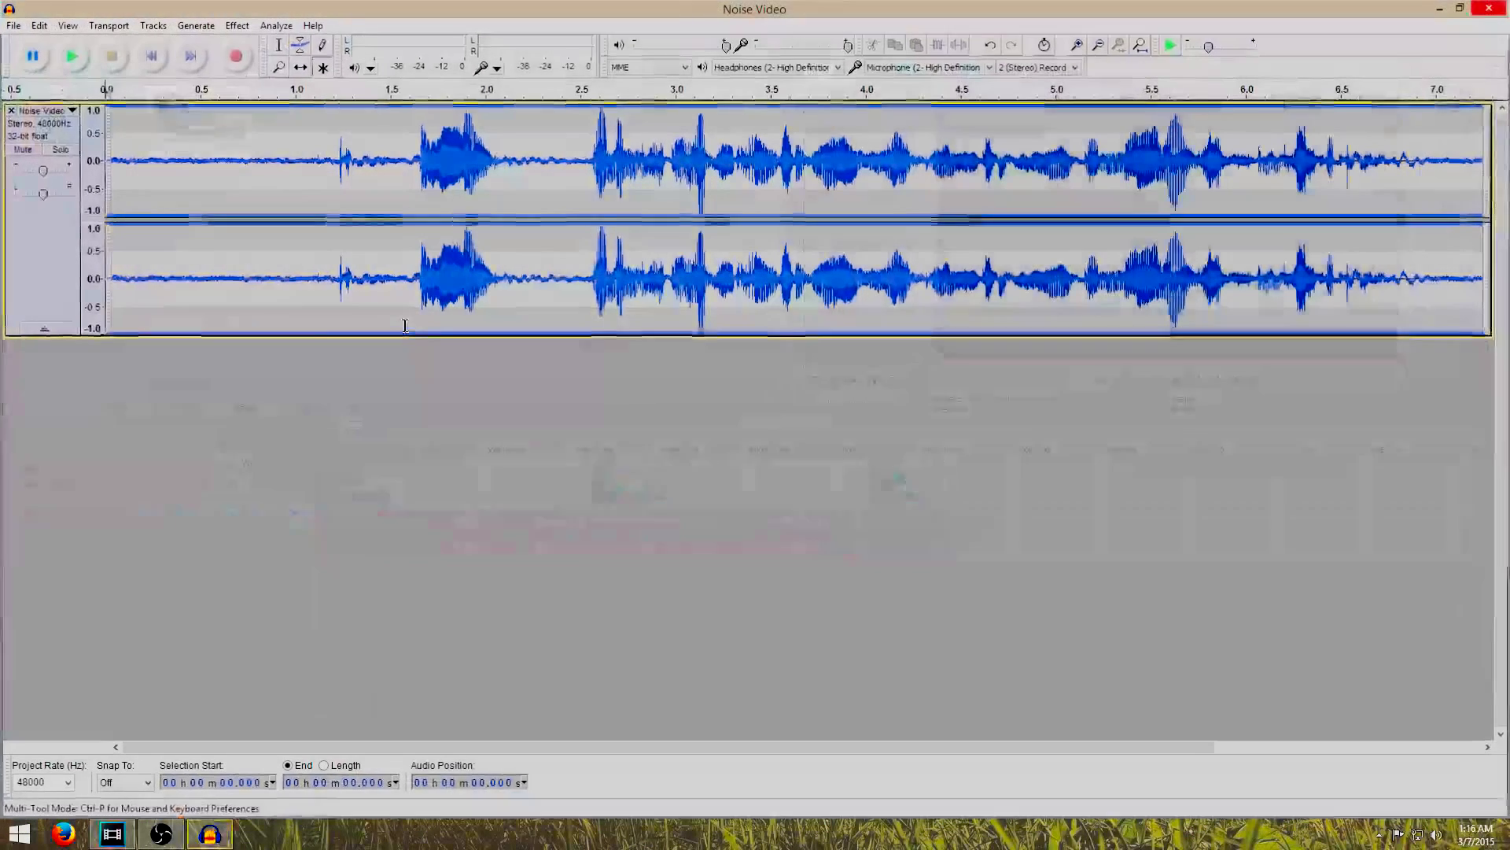
Listen to the track, then select the quiet stretch from 0 to 1.508 s
left_click(70, 56)
left_click(111, 56)
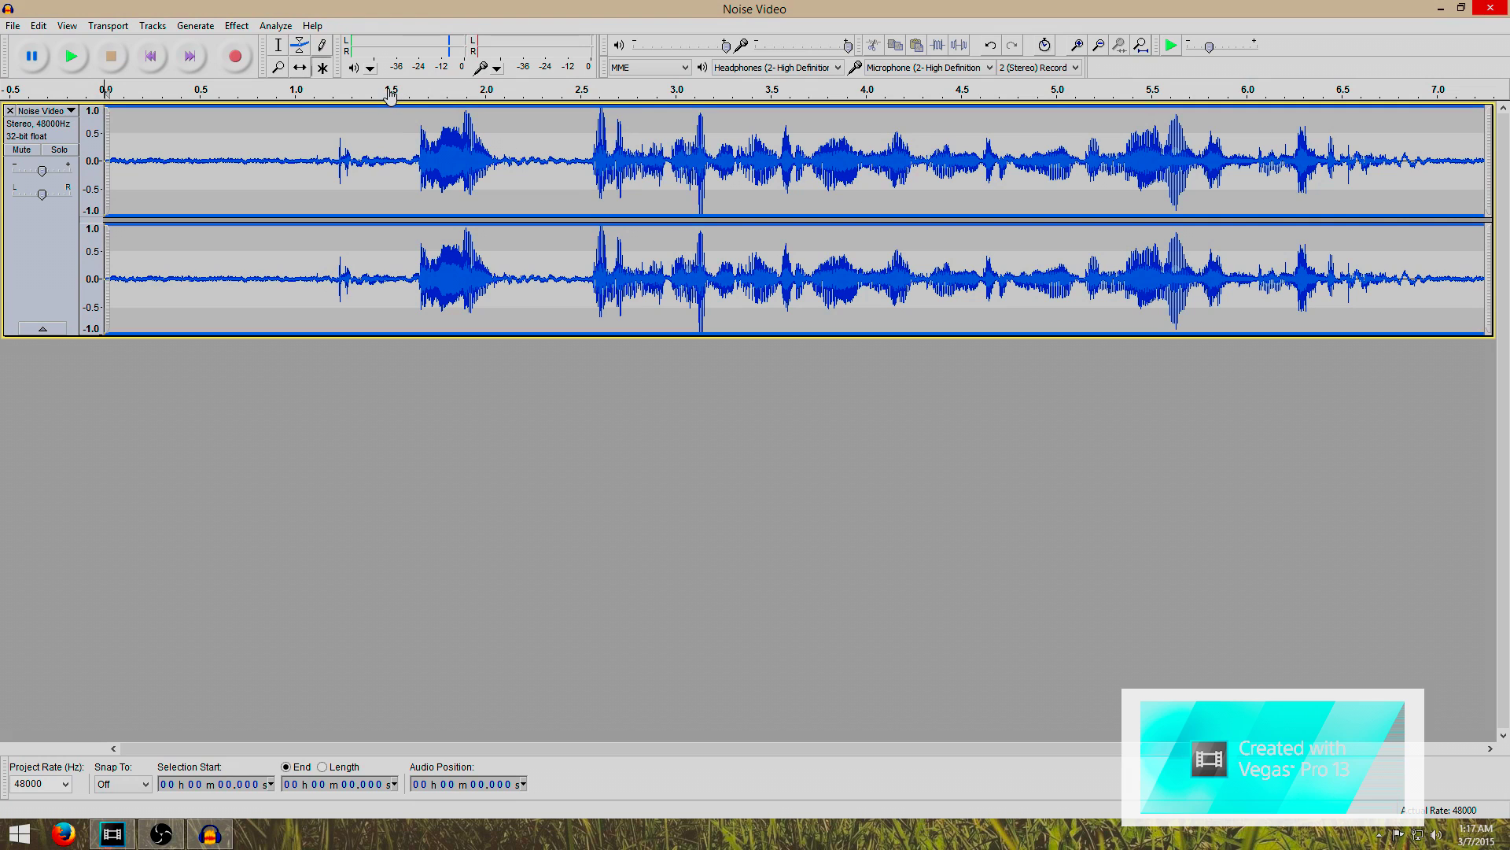
left_click(391, 163)
left_click_drag(391, 163, 105, 157)
Capture a noise profile from the selection in the Noise Removal effect
left_click(237, 26)
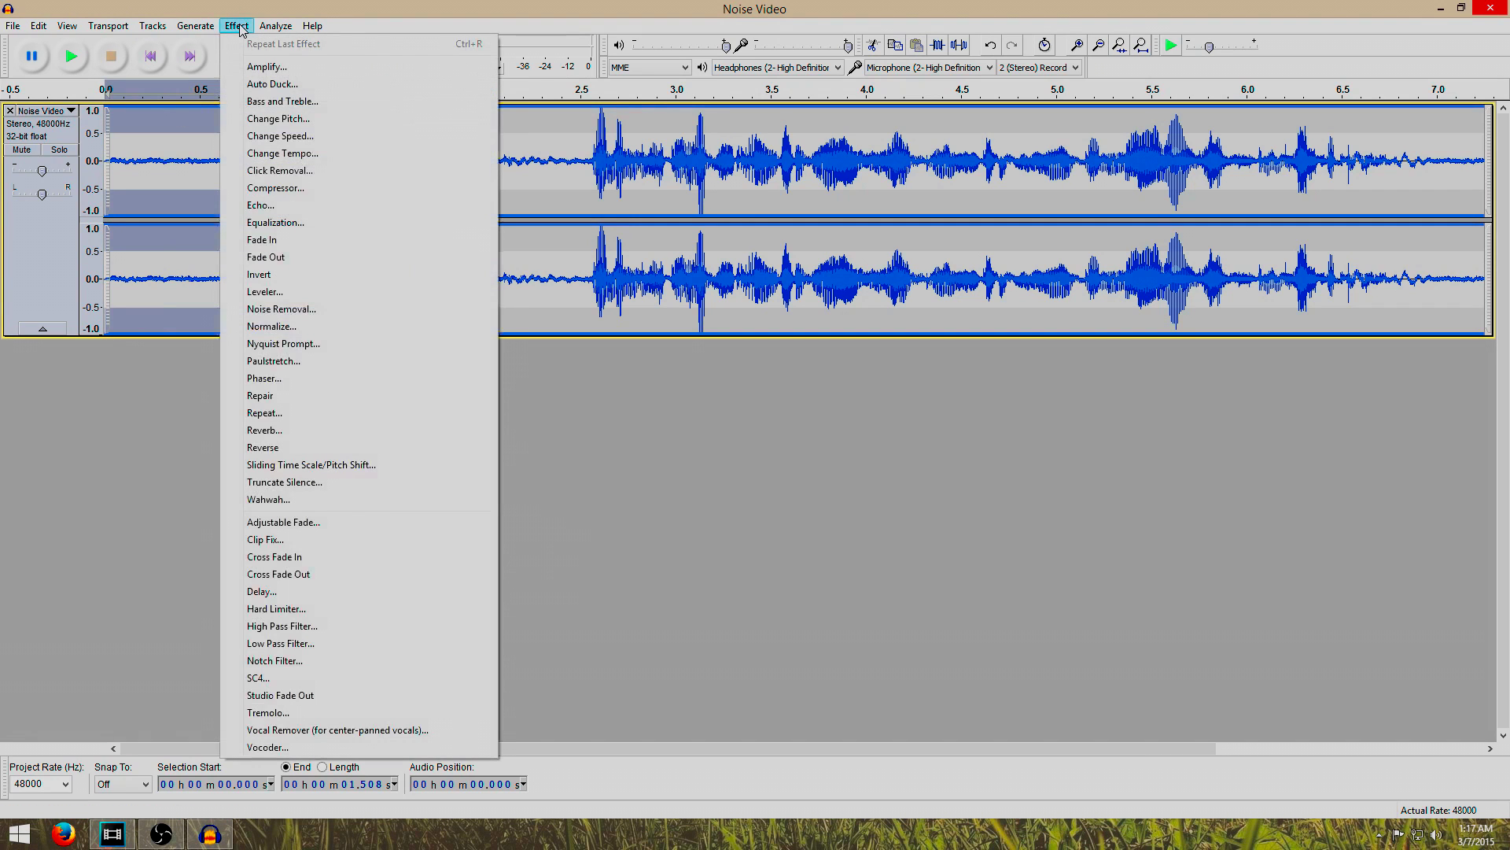
left_click(306, 309)
left_click_drag(688, 256, 565, 215)
left_click(649, 373)
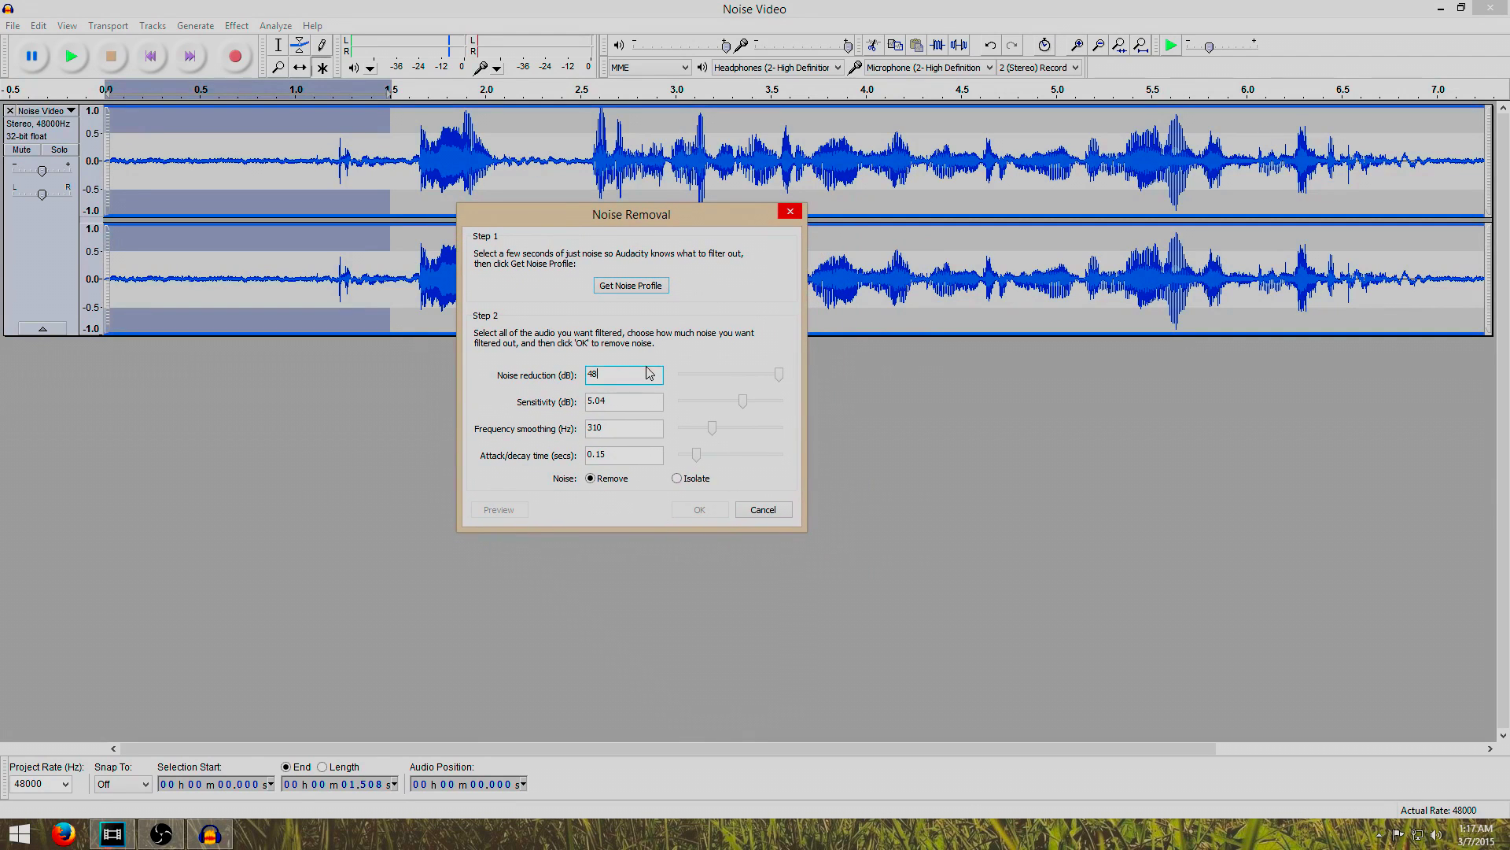
left_click(643, 288)
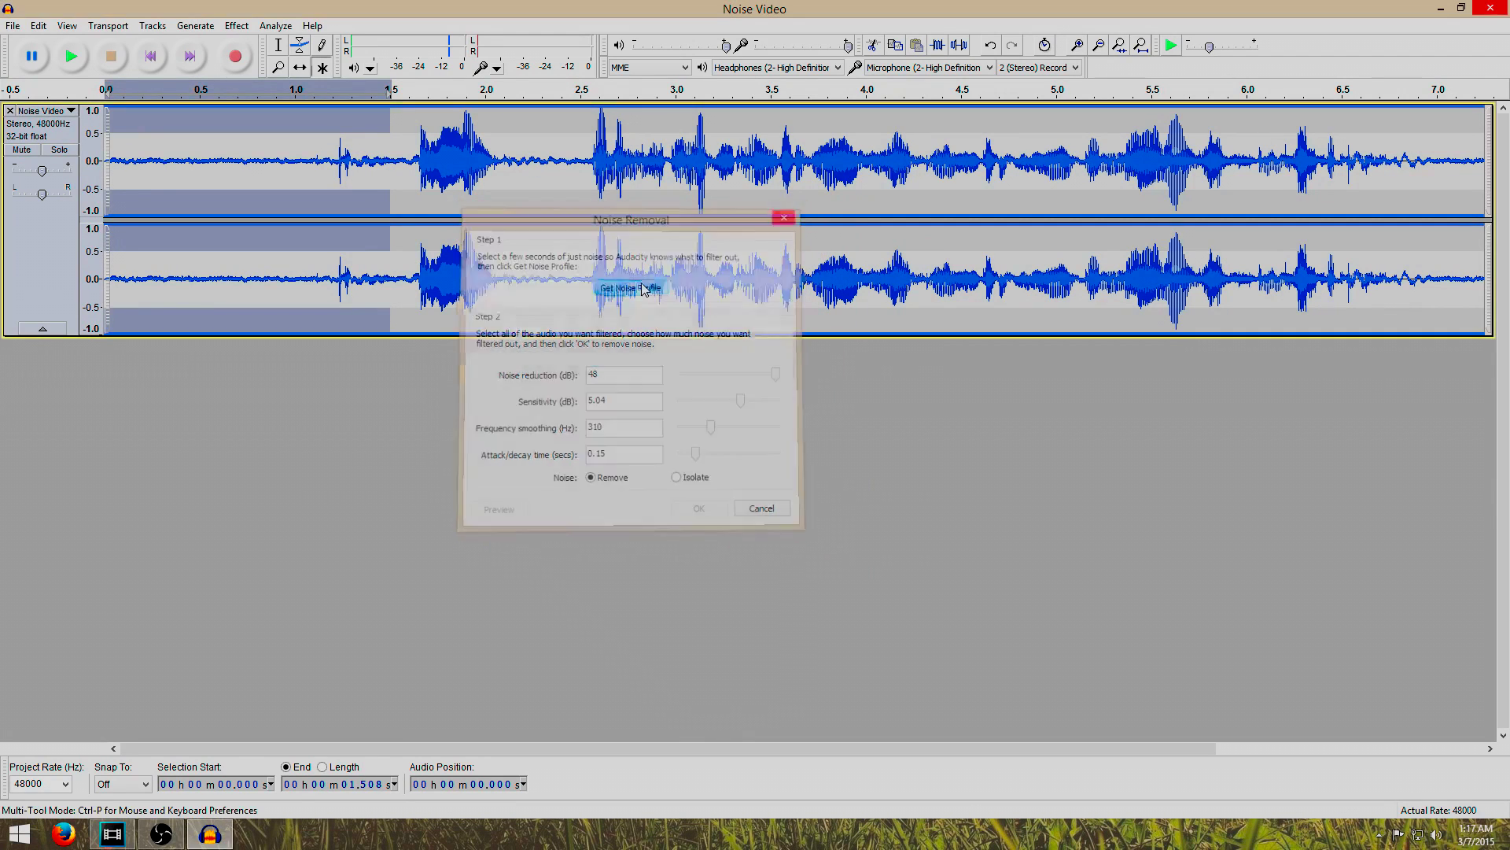
Apply noise removal to the 0–1.5 s region and play it back from the start
left_click(236, 26)
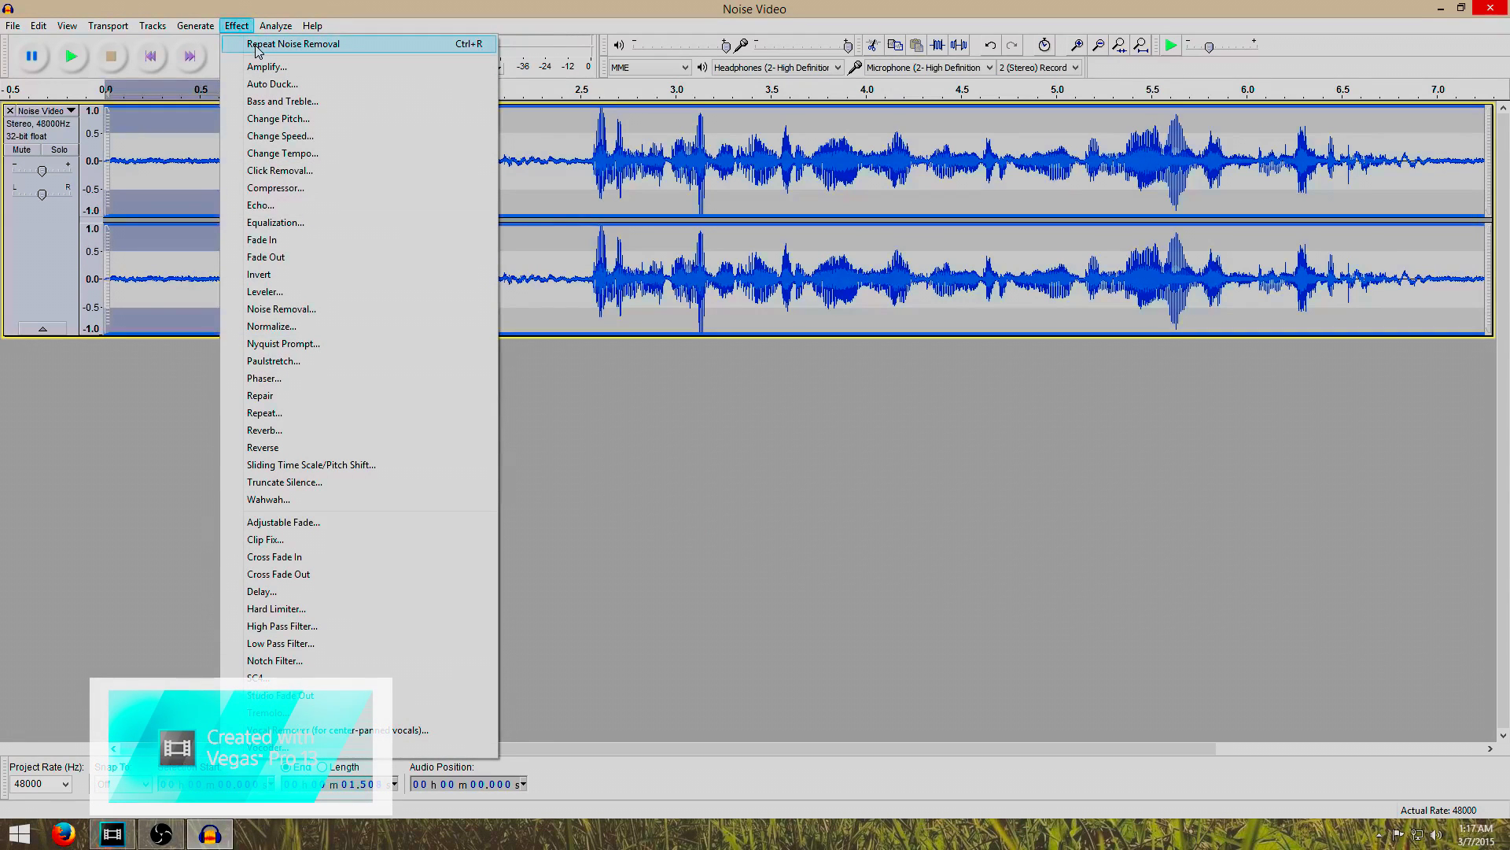
left_click(256, 45)
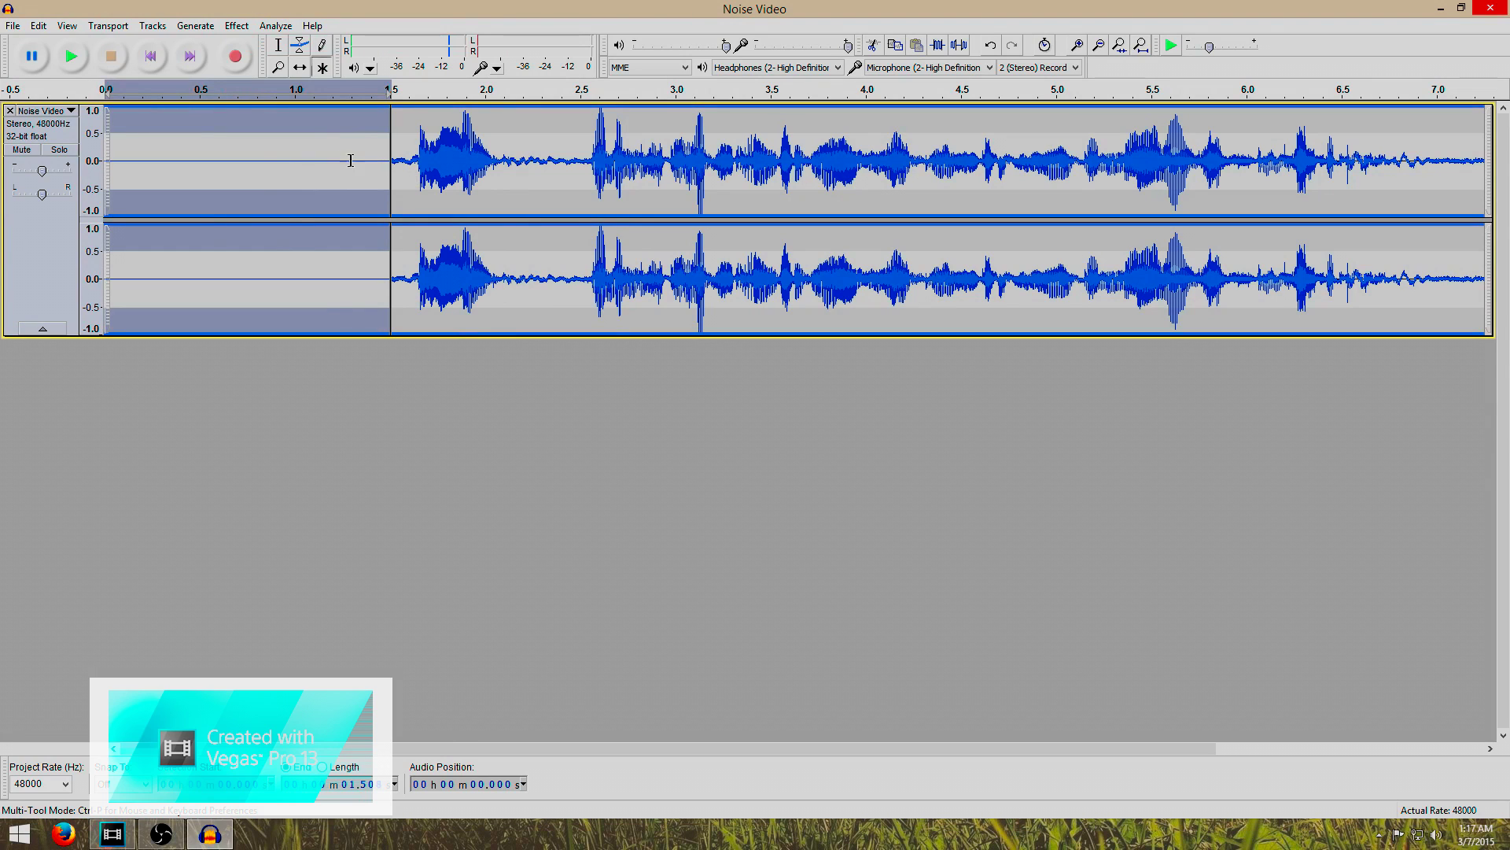
left_click(146, 85)
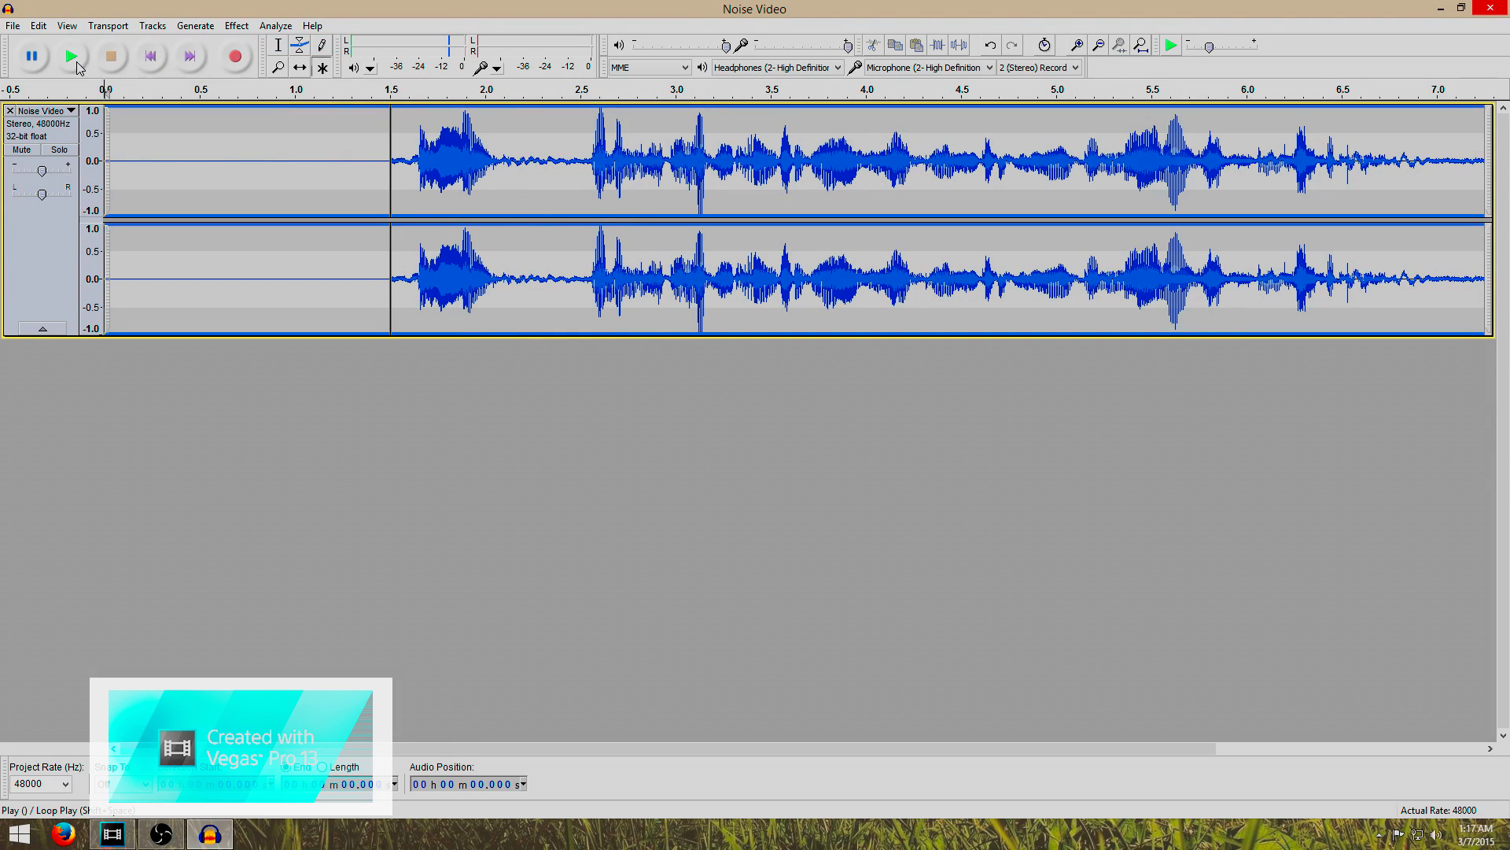
key("space")
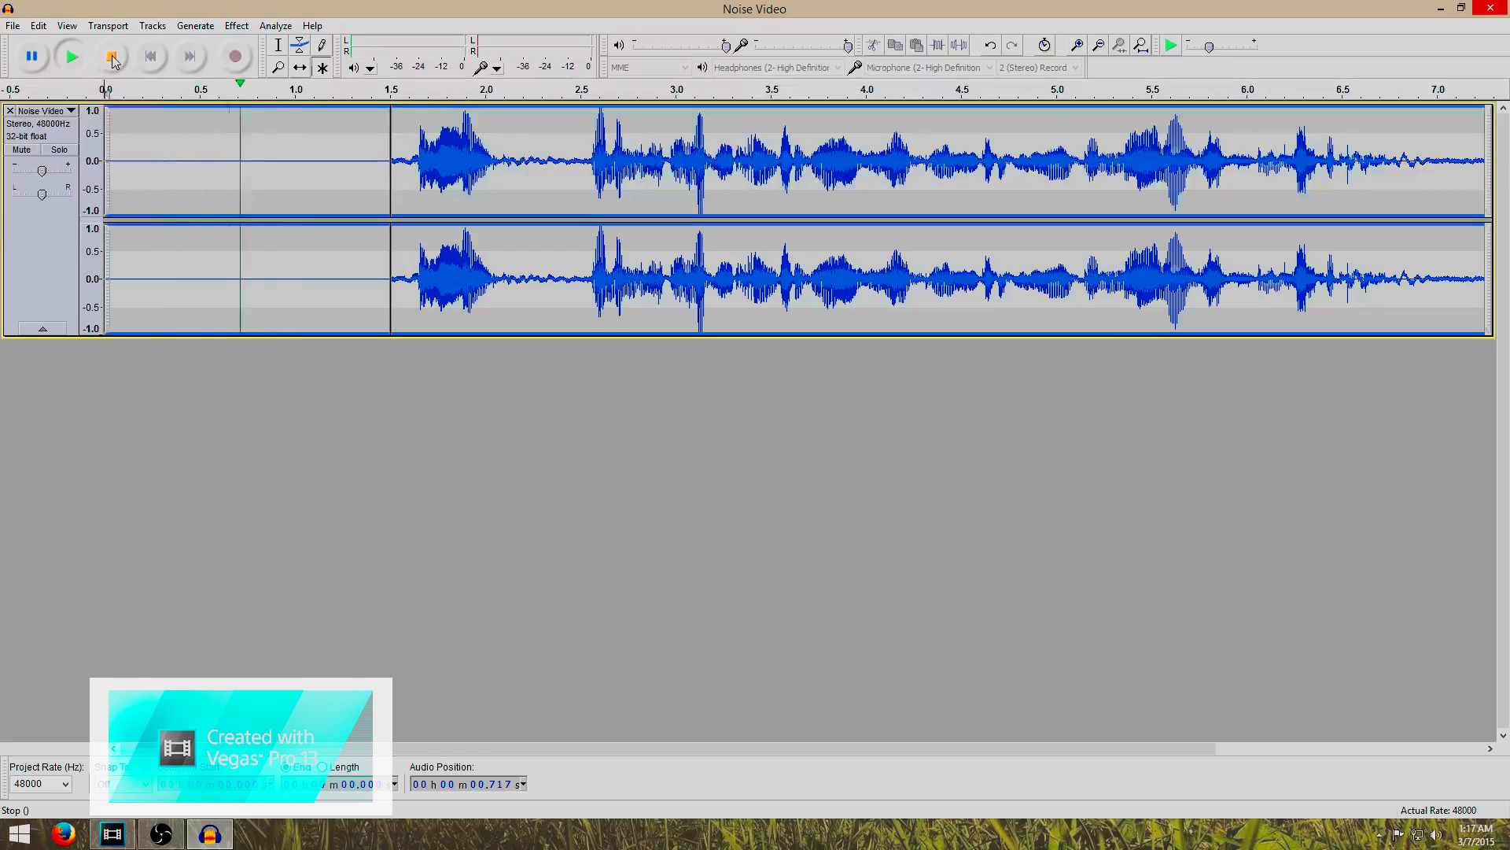
left_click(113, 57)
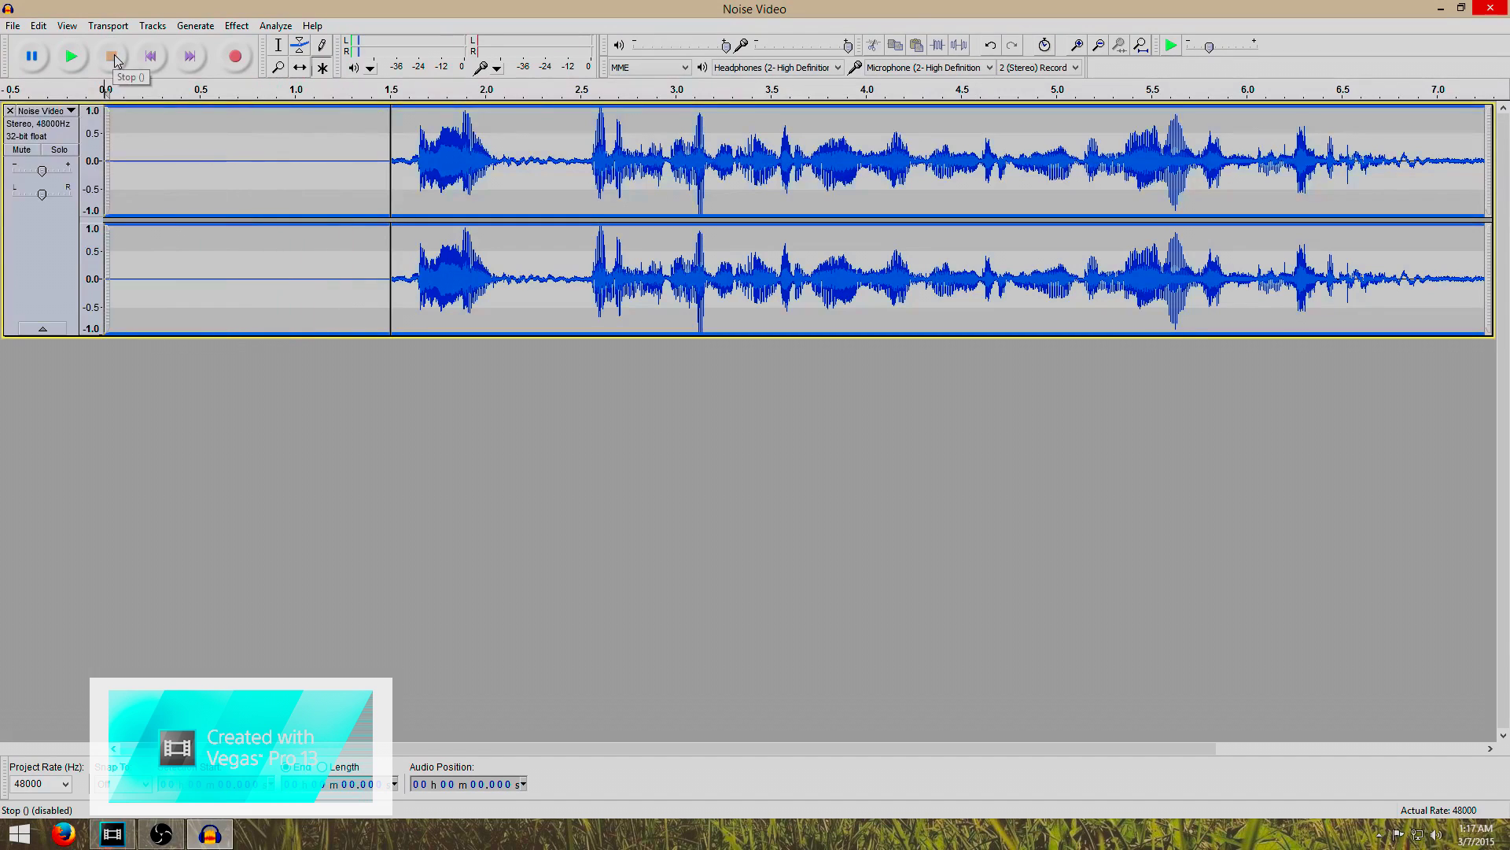
double_click(319, 163)
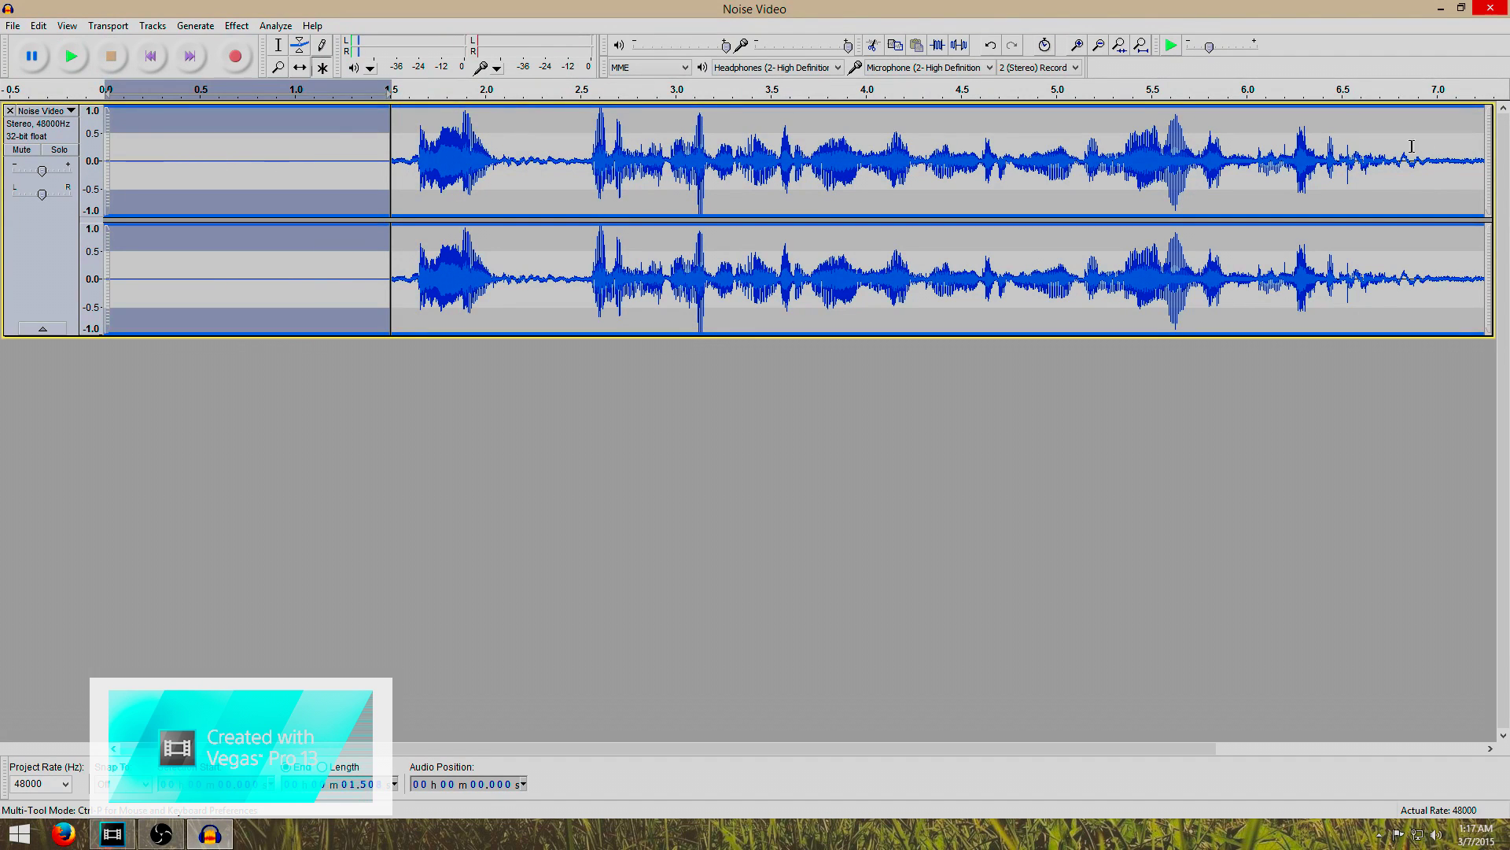
left_click(197, 158)
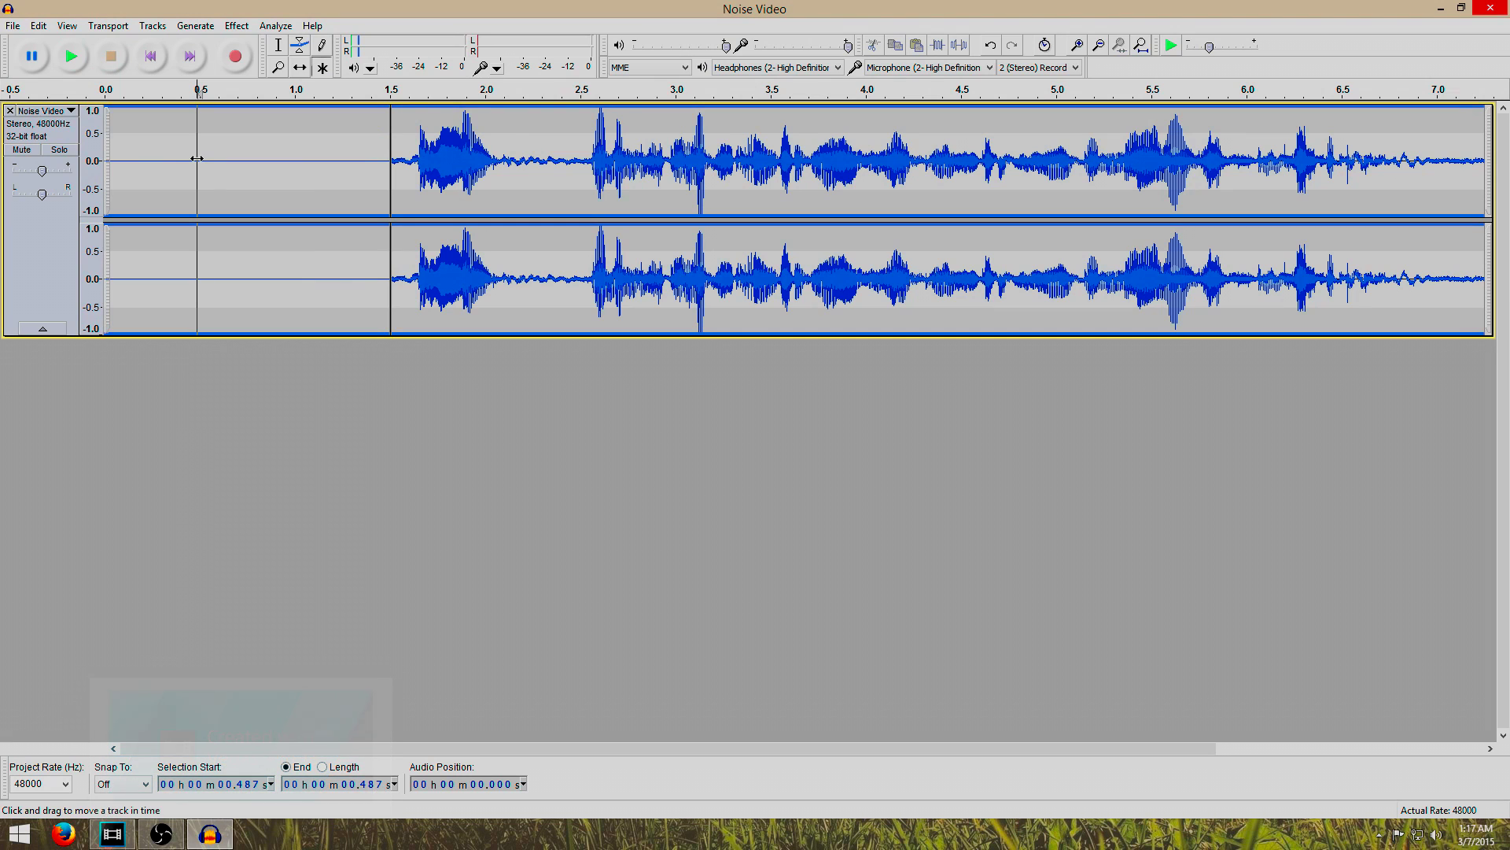
Select the whole track, repeat Noise Removal on it, and play the cleaned audio
key("ctrl+a")
left_click(236, 25)
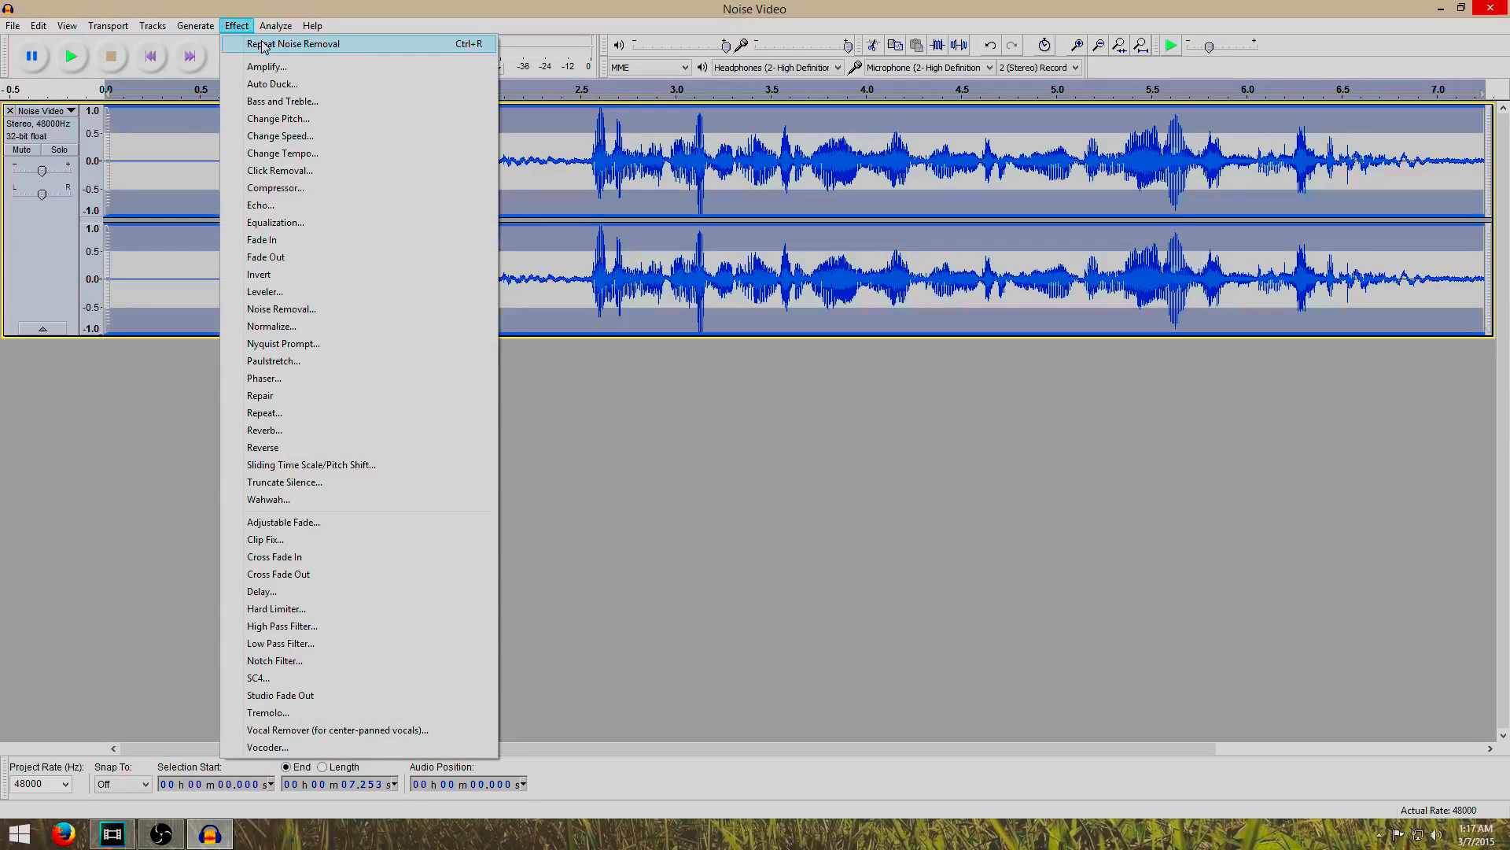
left_click(264, 44)
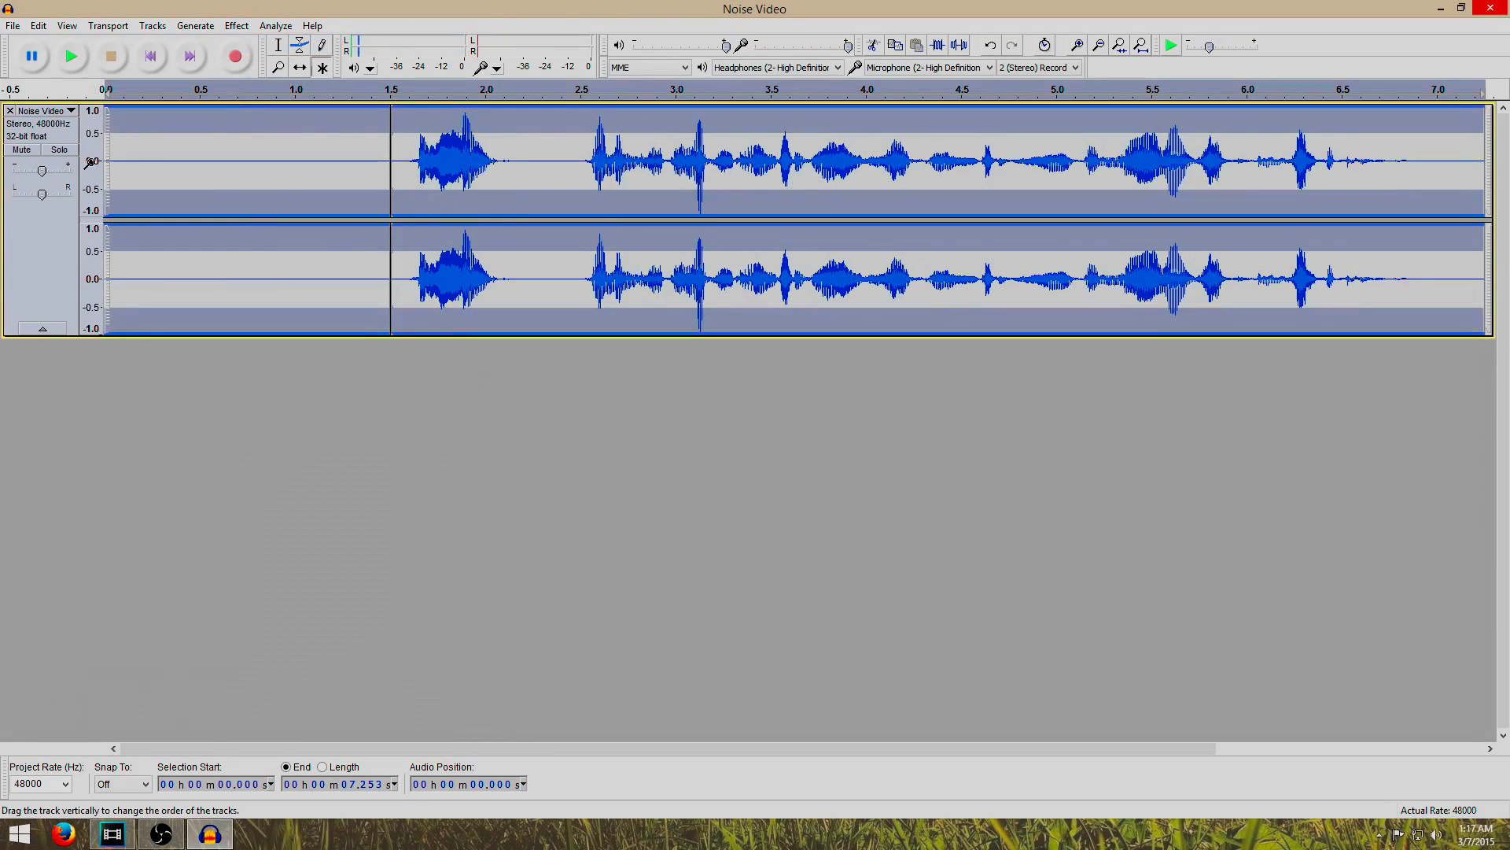
left_click(138, 159)
left_click(151, 56)
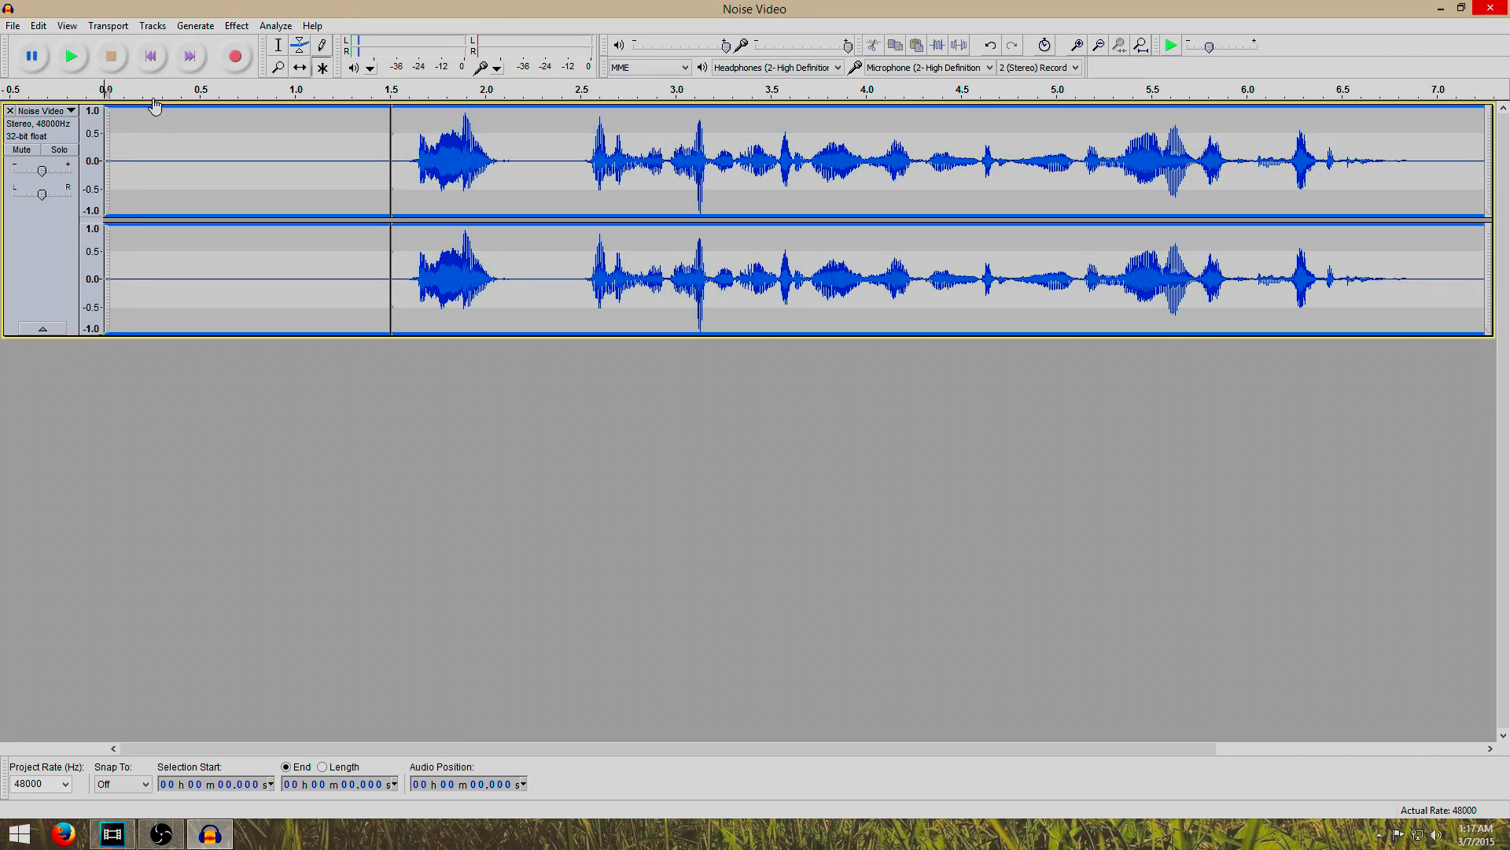
left_click(70, 56)
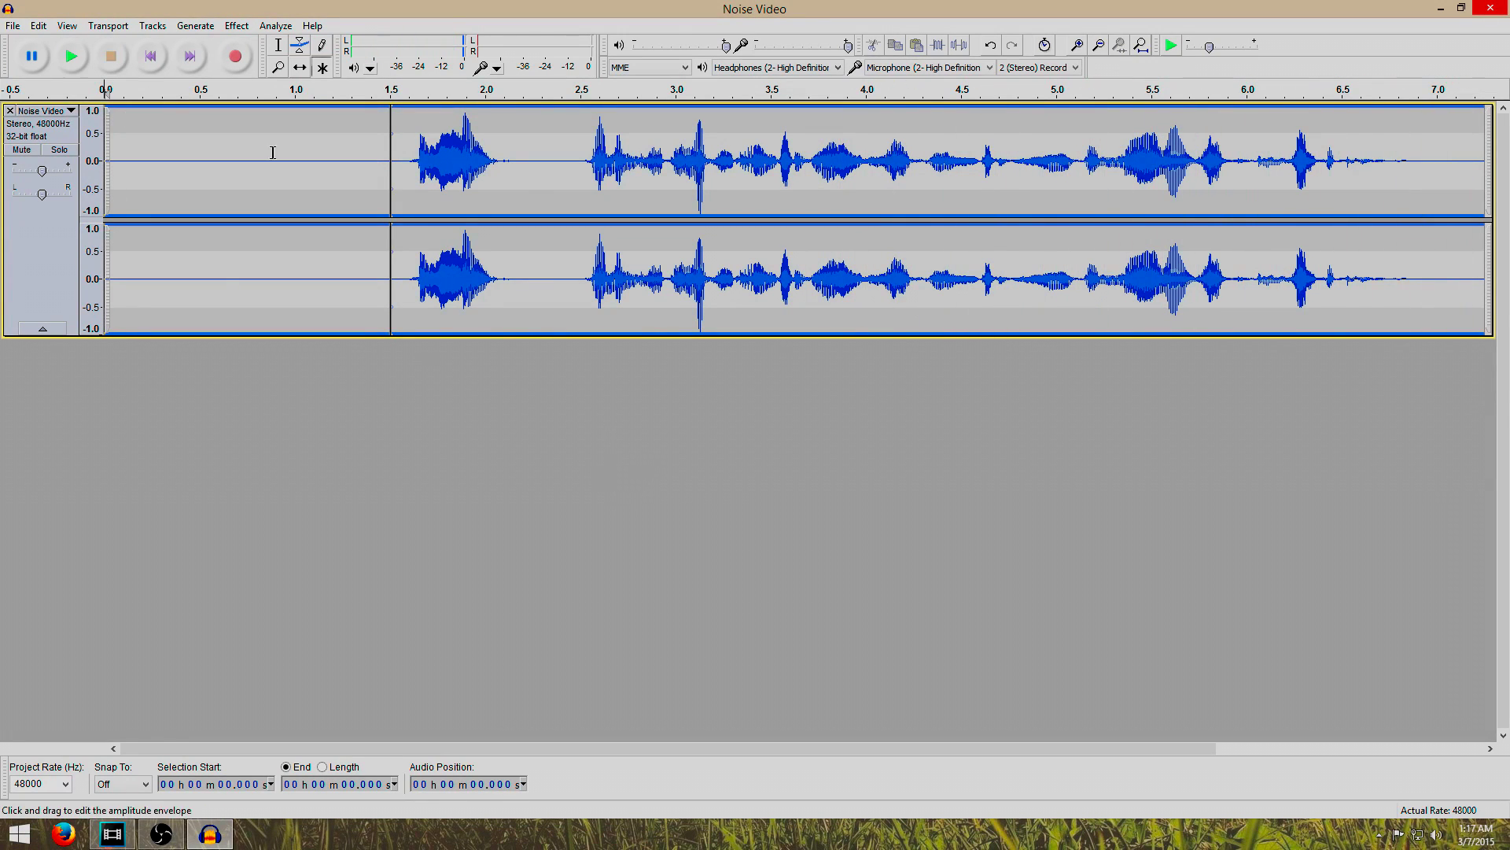
left_click(113, 834)
left_click(437, 788)
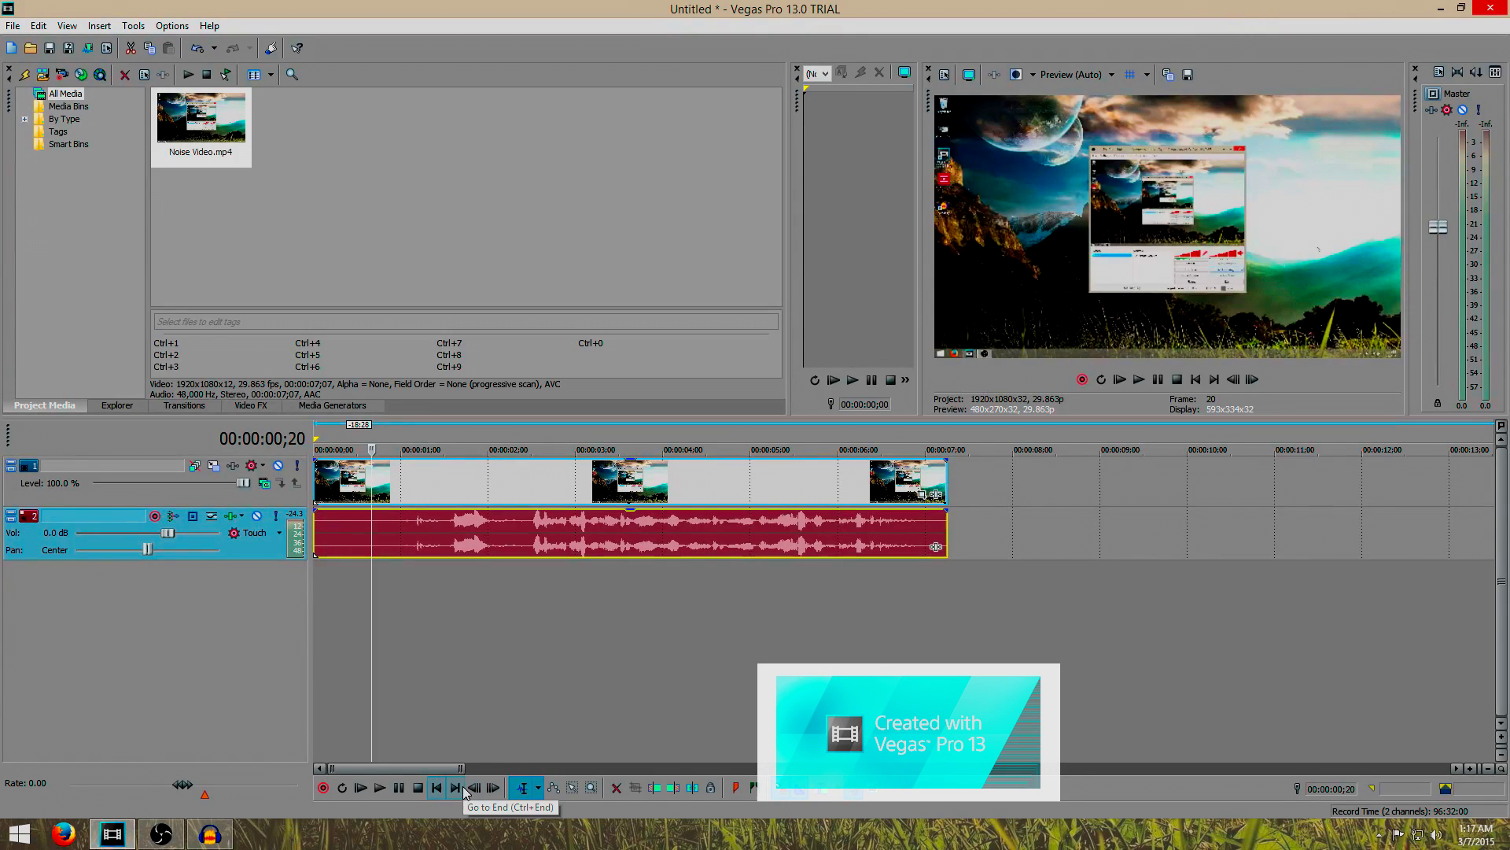
left_click(379, 789)
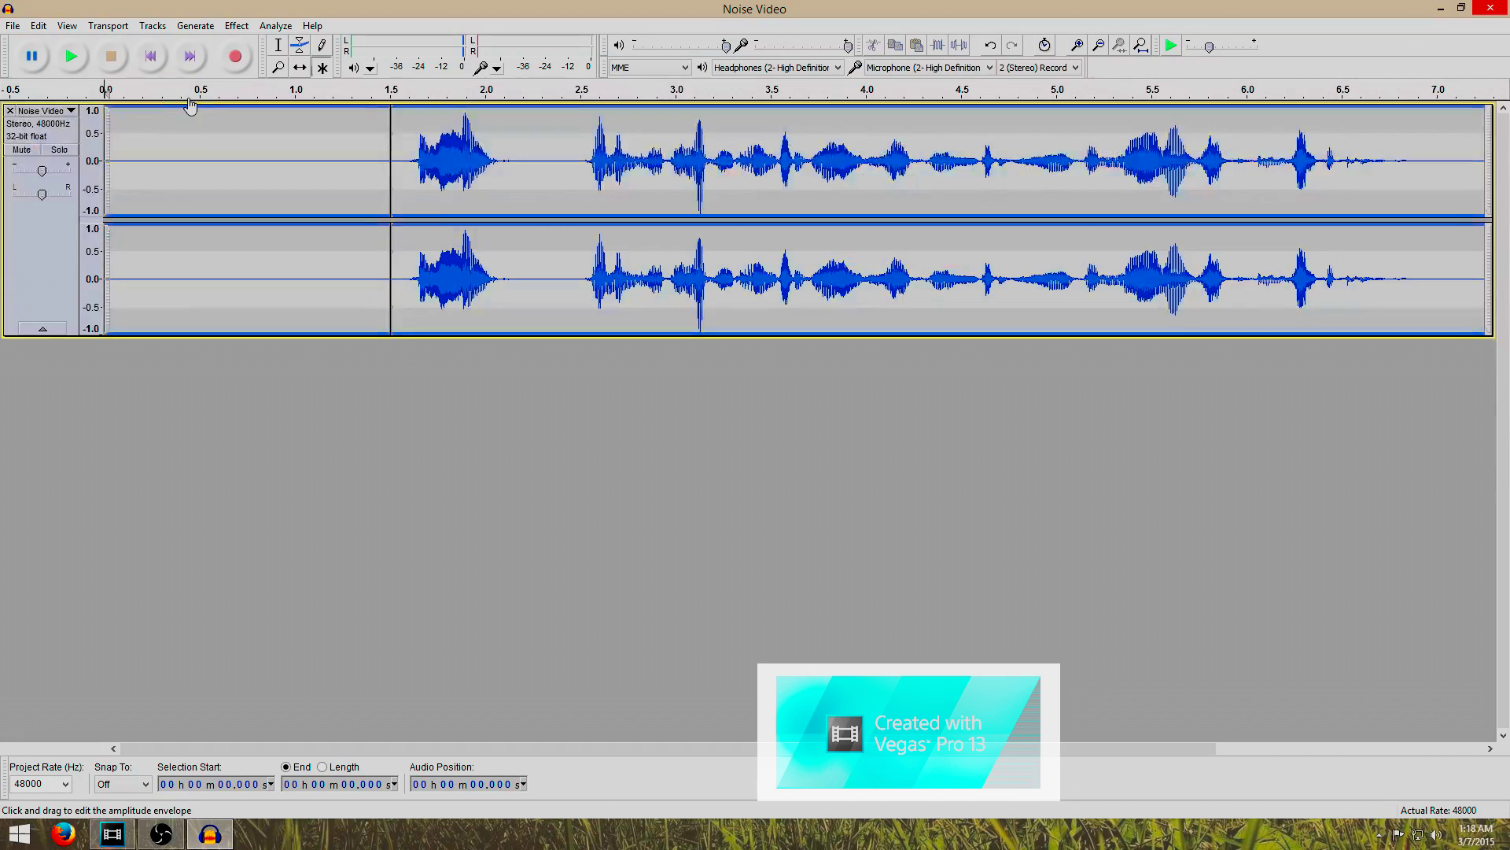
left_click(137, 163)
left_click(152, 53)
left_click(92, 59)
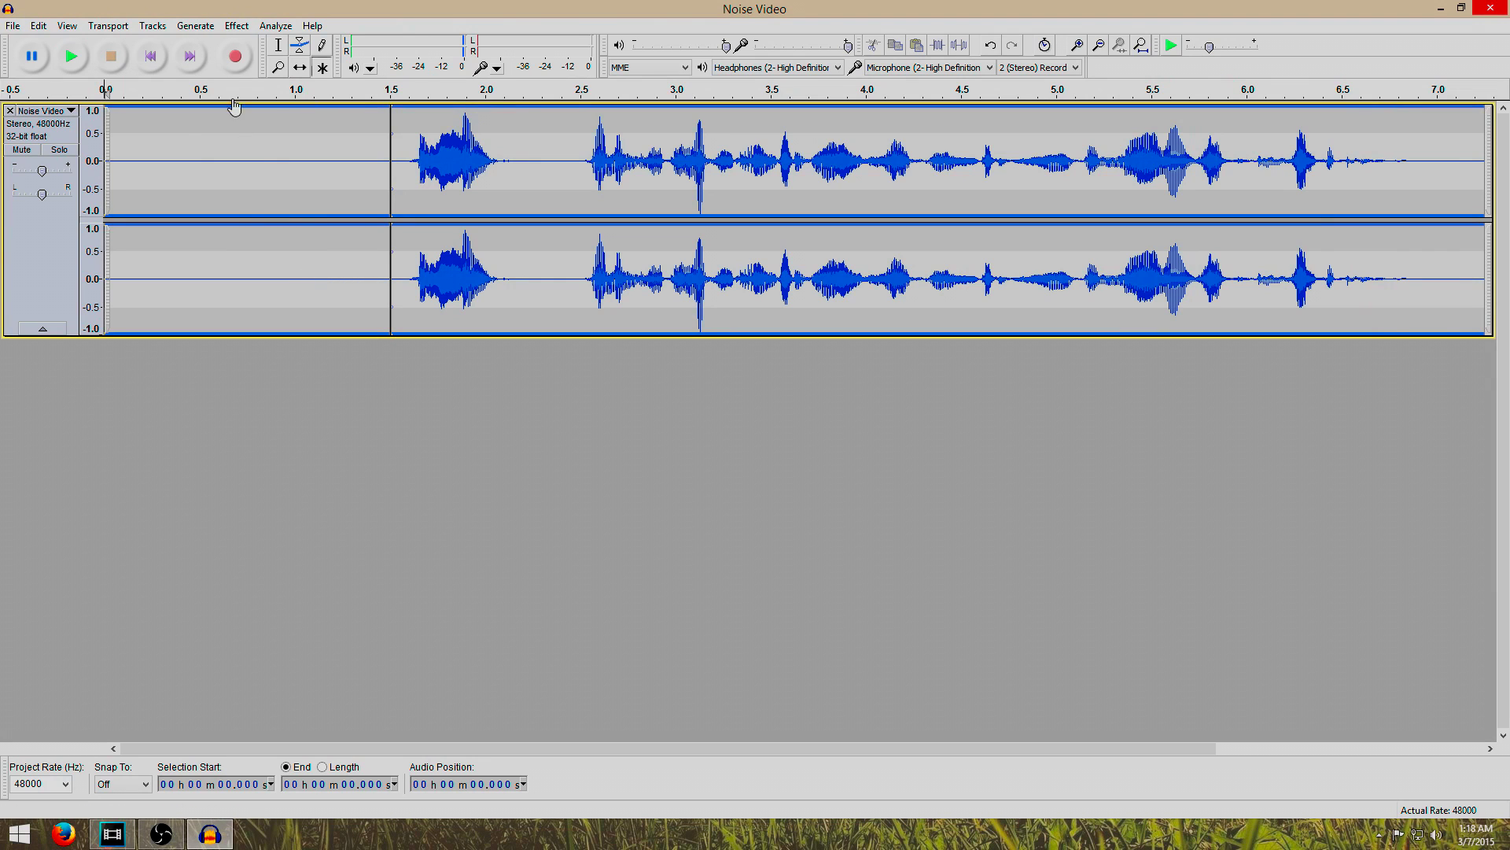
Reopen Noise Removal (48 dB reduction, 5.04 sensitivity) and reposition its window
left_click(236, 25)
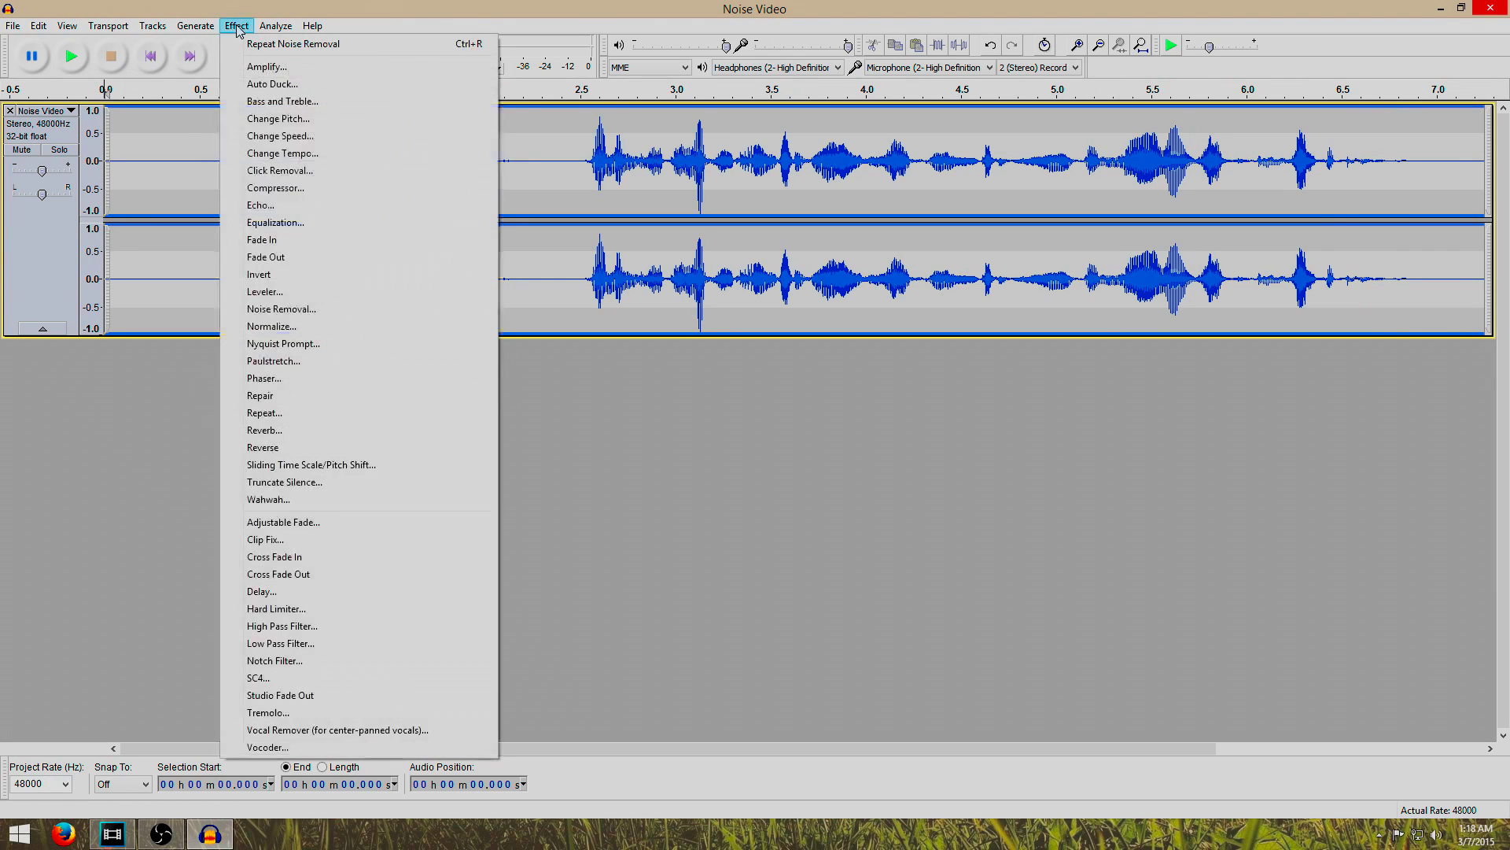
left_click(281, 309)
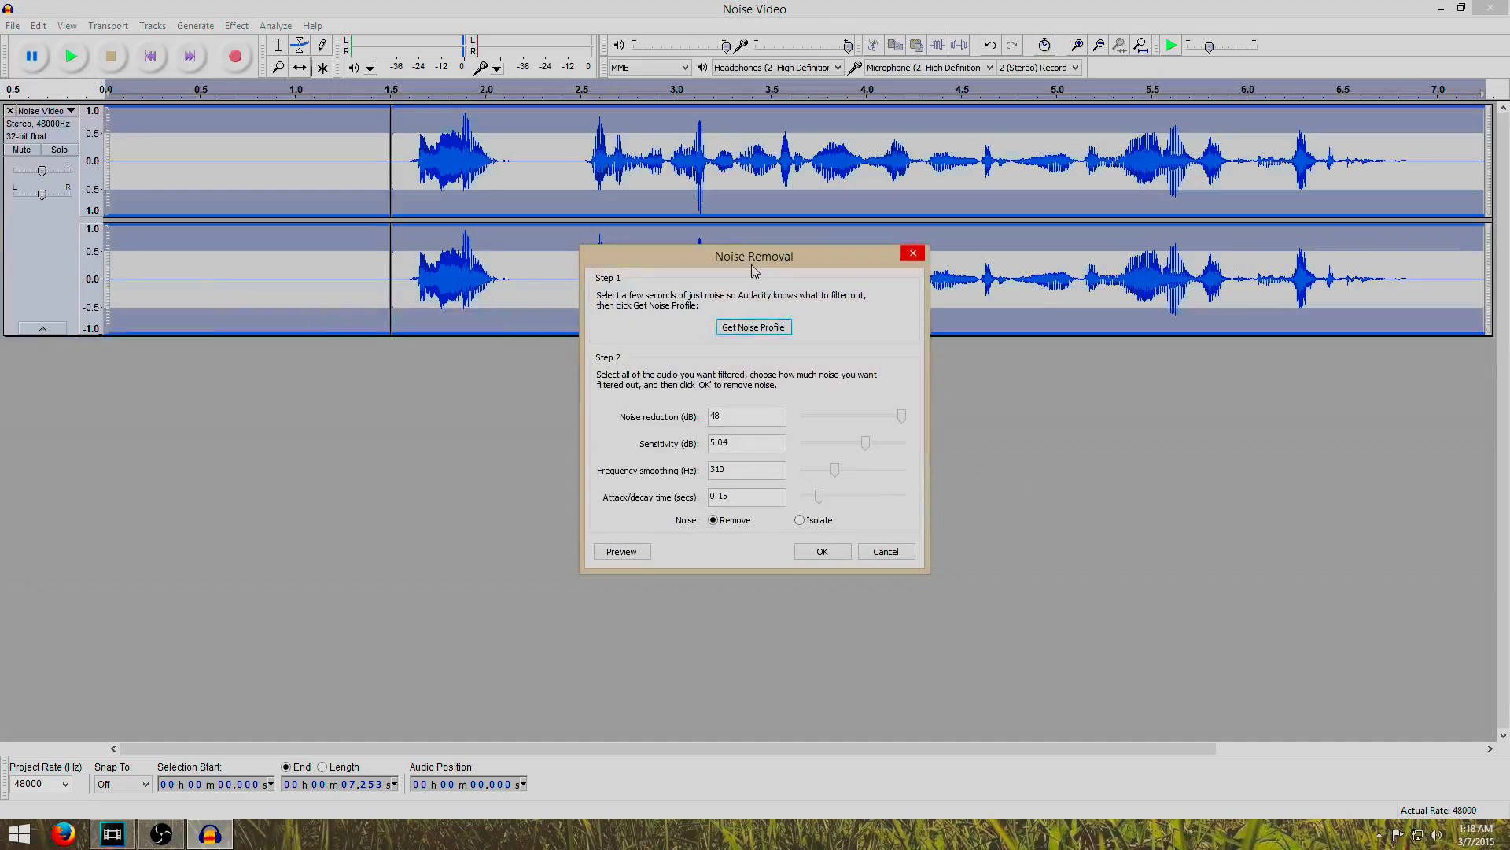
left_click_drag(752, 262, 734, 302)
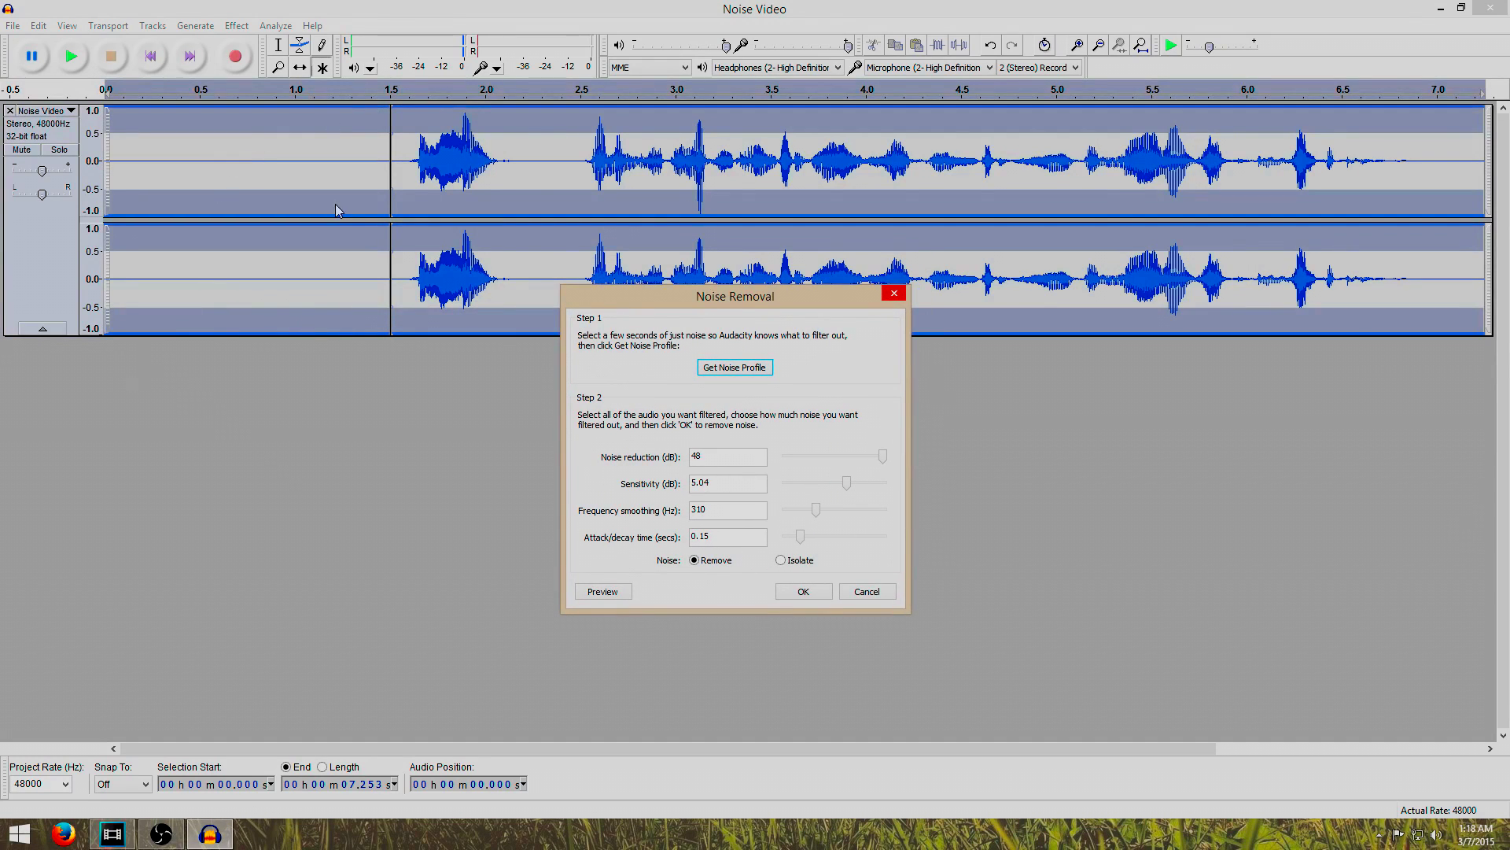
left_click_drag(734, 300, 739, 187)
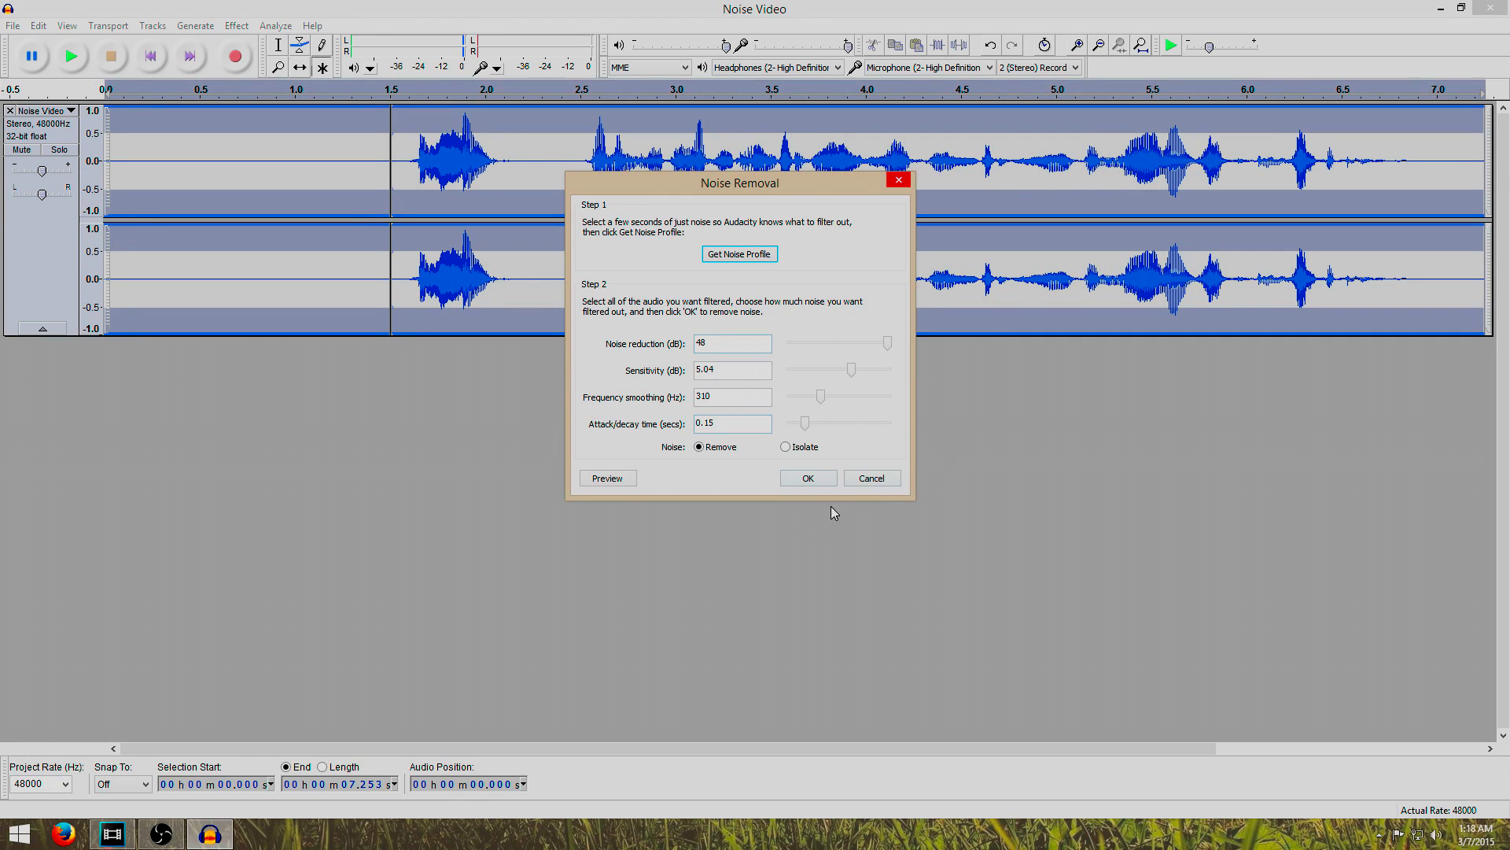
Cancel the Noise Removal dialog and return to the Audacity window
left_click(871, 478)
left_click(365, 195)
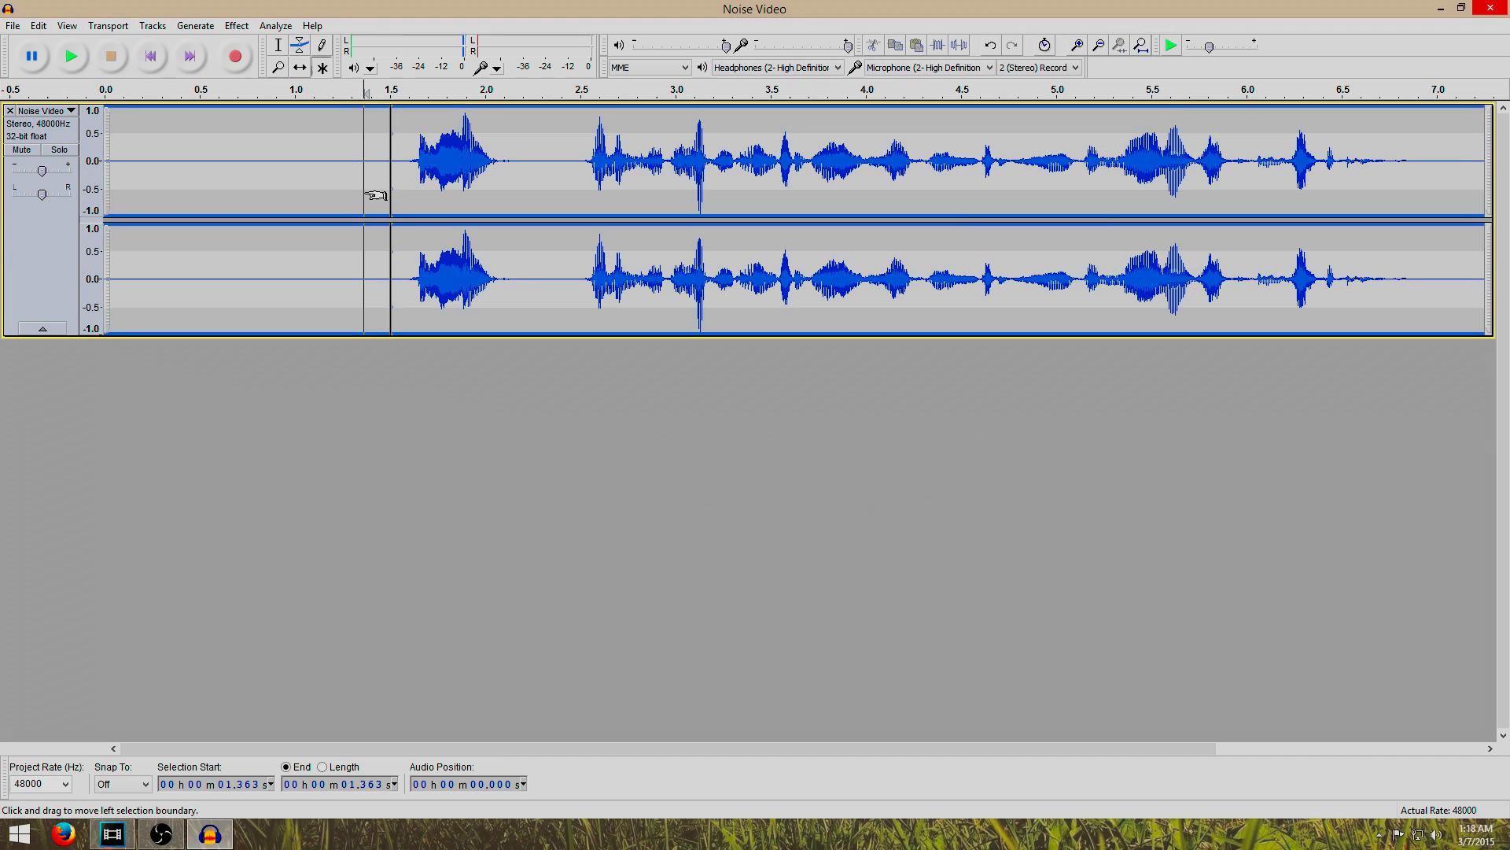
left_click(12, 26)
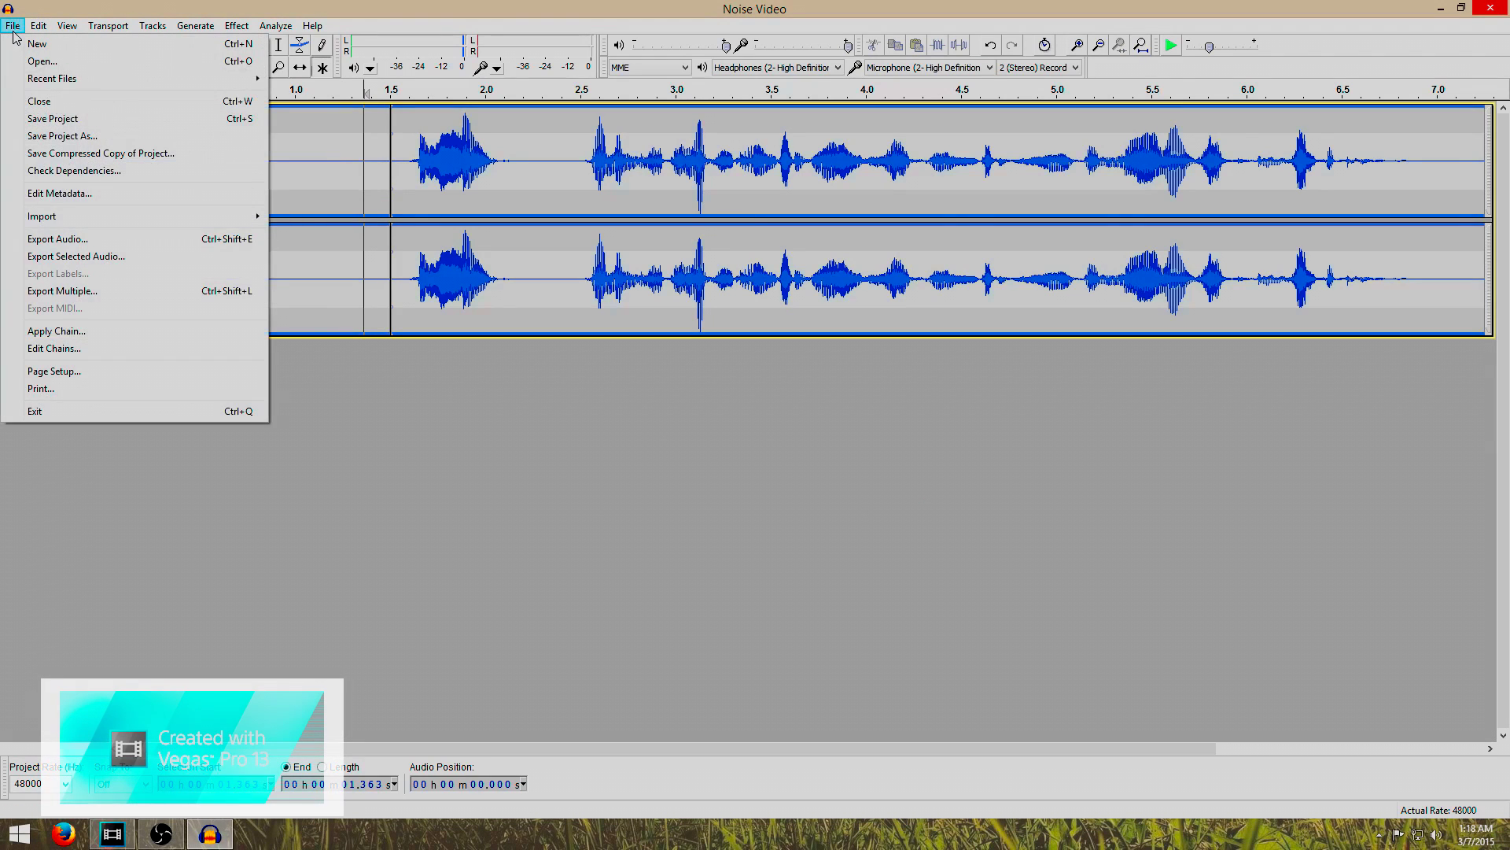
left_click(112, 834)
left_click(112, 834)
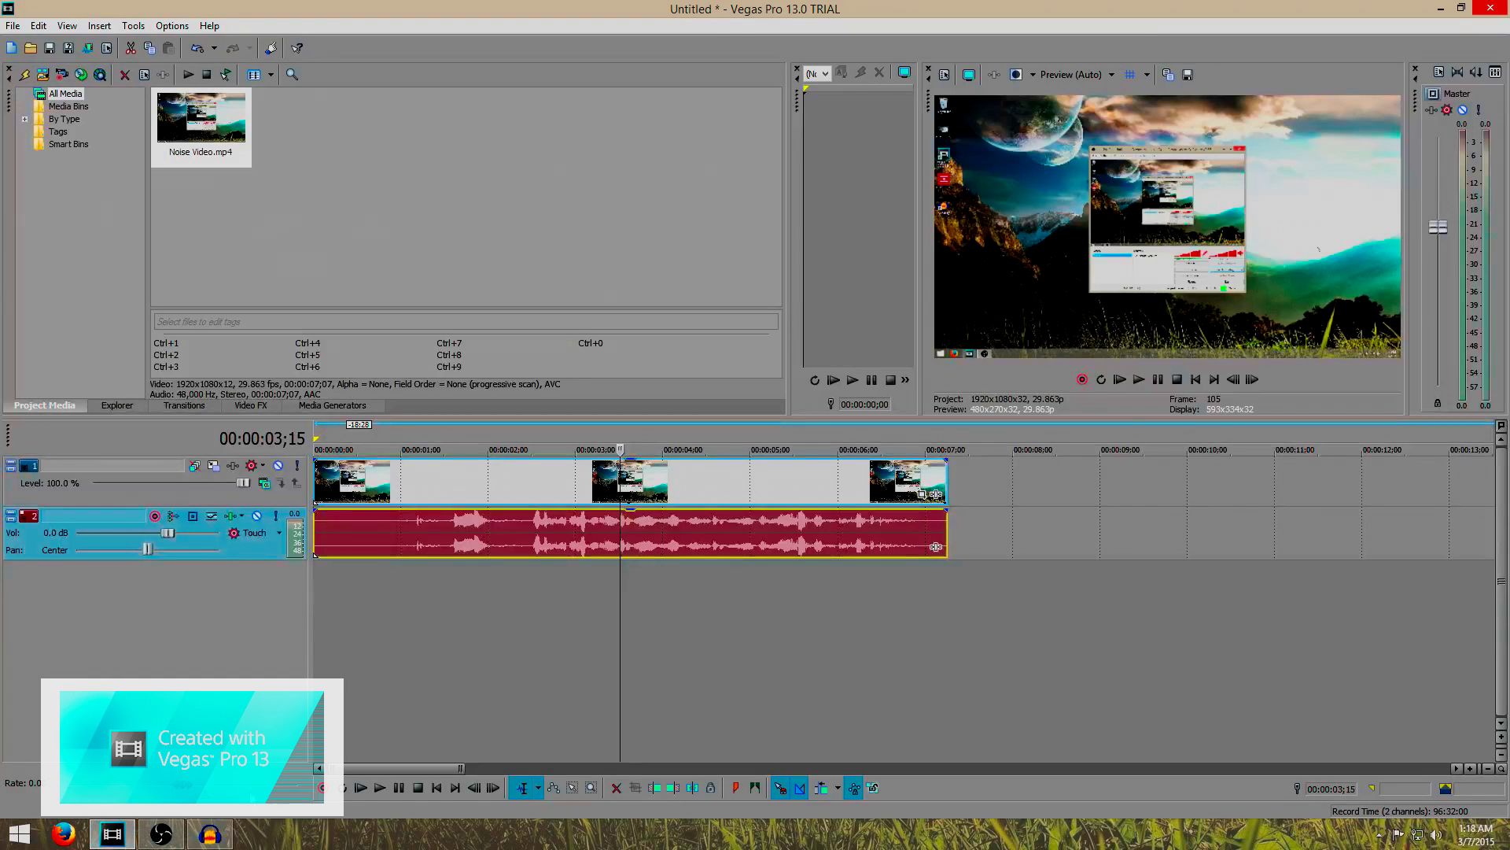
left_click(210, 833)
Export the audio to the Desktop as 'Video Without Noise', a 16-bit PCM WAV
left_click(13, 25)
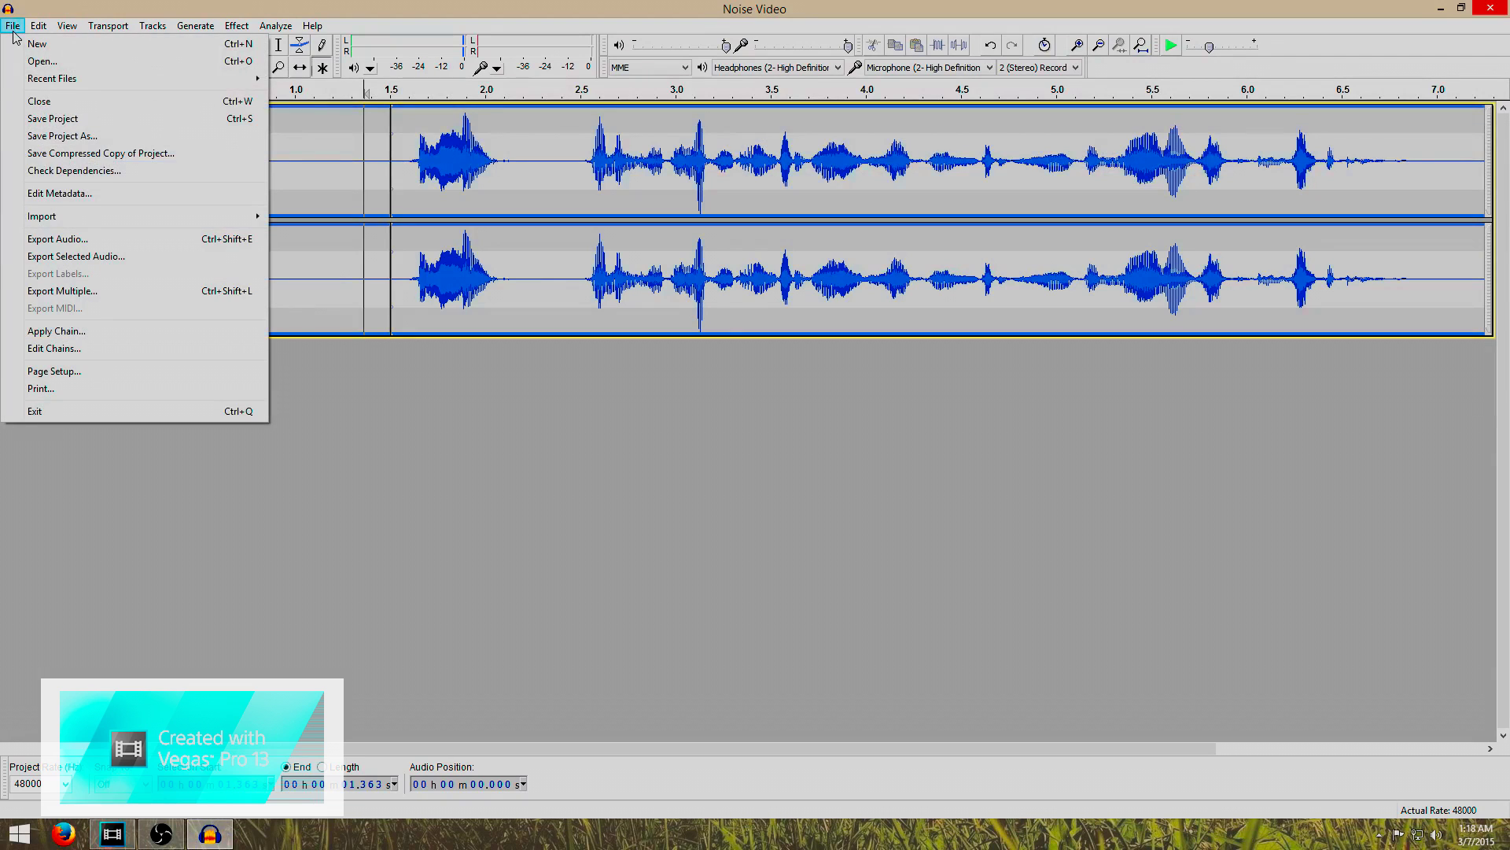
left_click(86, 240)
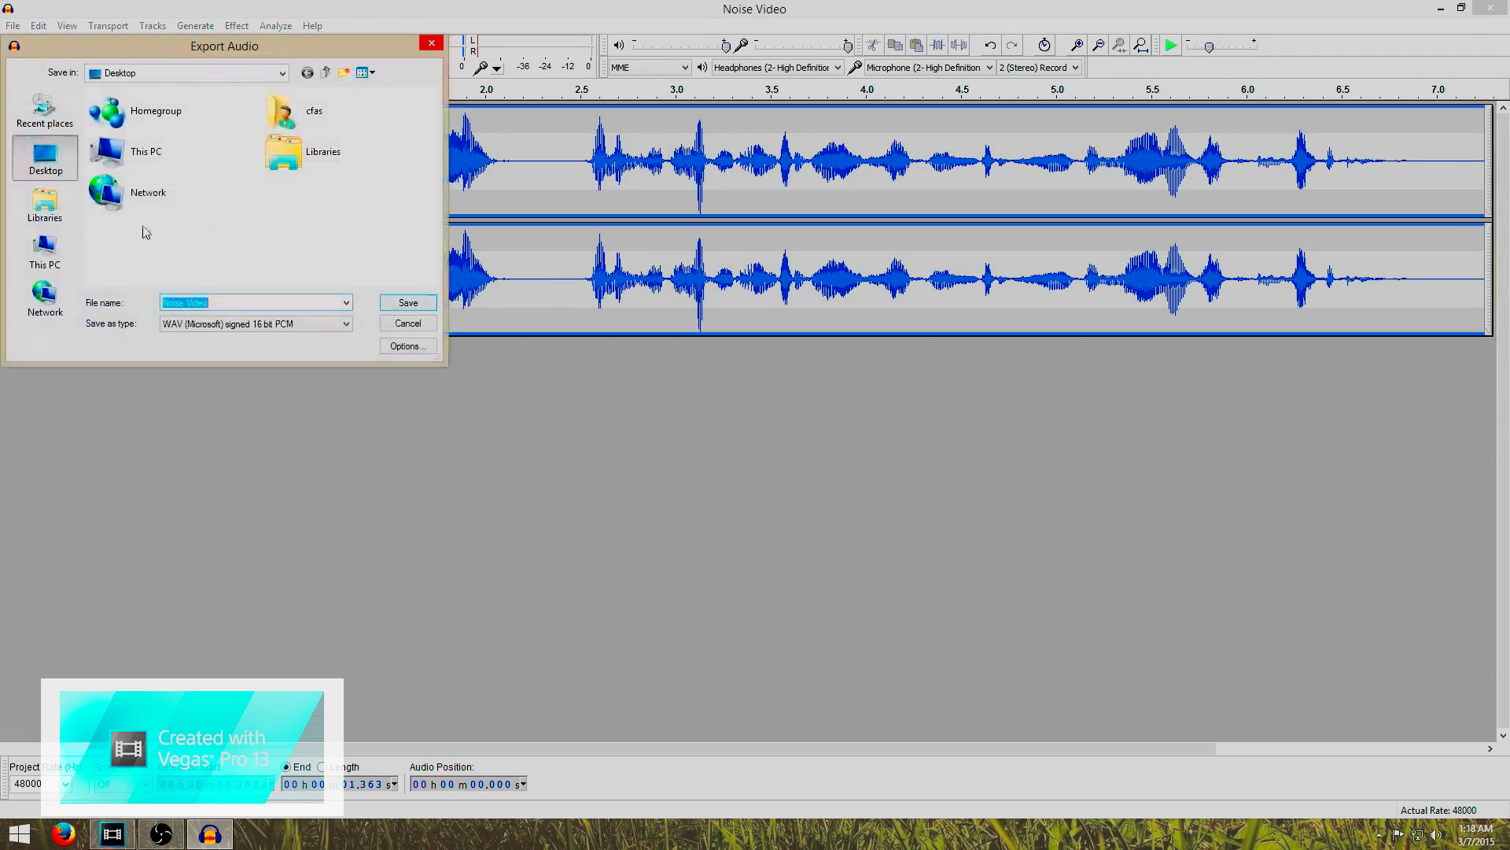
left_click(234, 299)
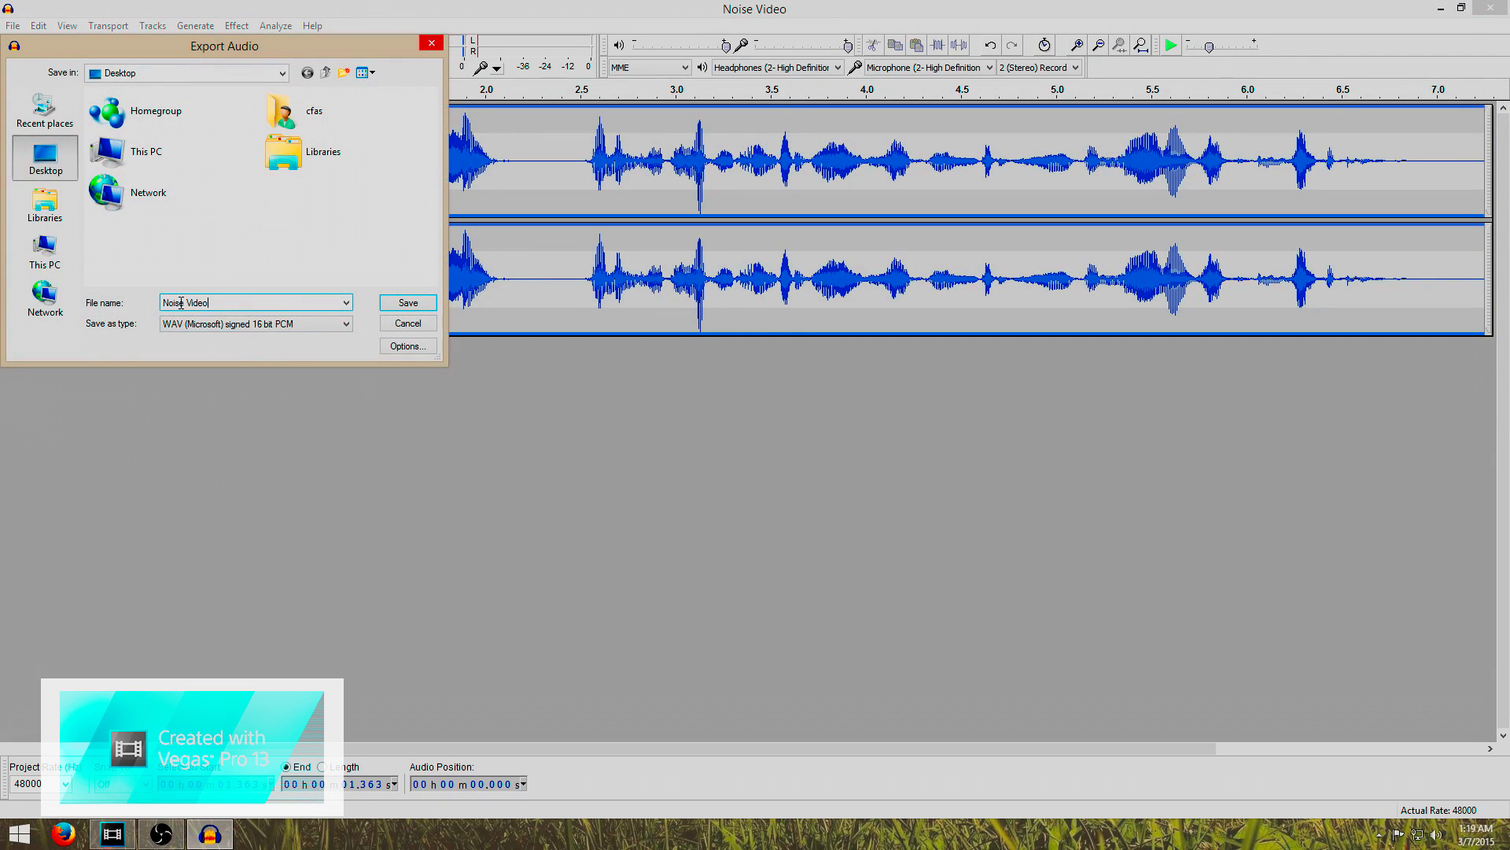
key("ctrl+a")
type("Video Wut")
key("BackSpace")
key("BackSpace")
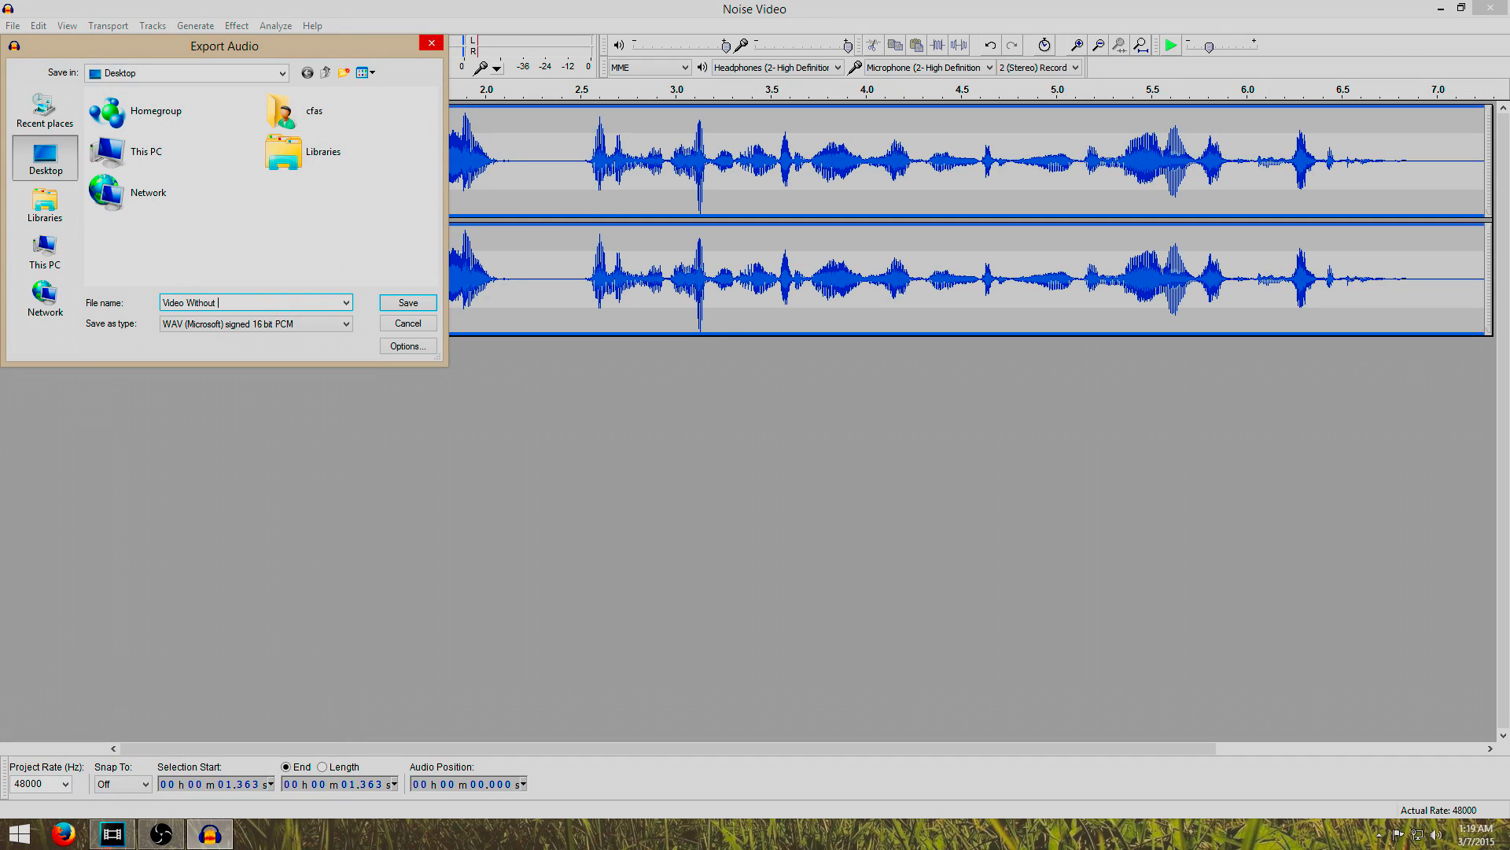
left_click(421, 304)
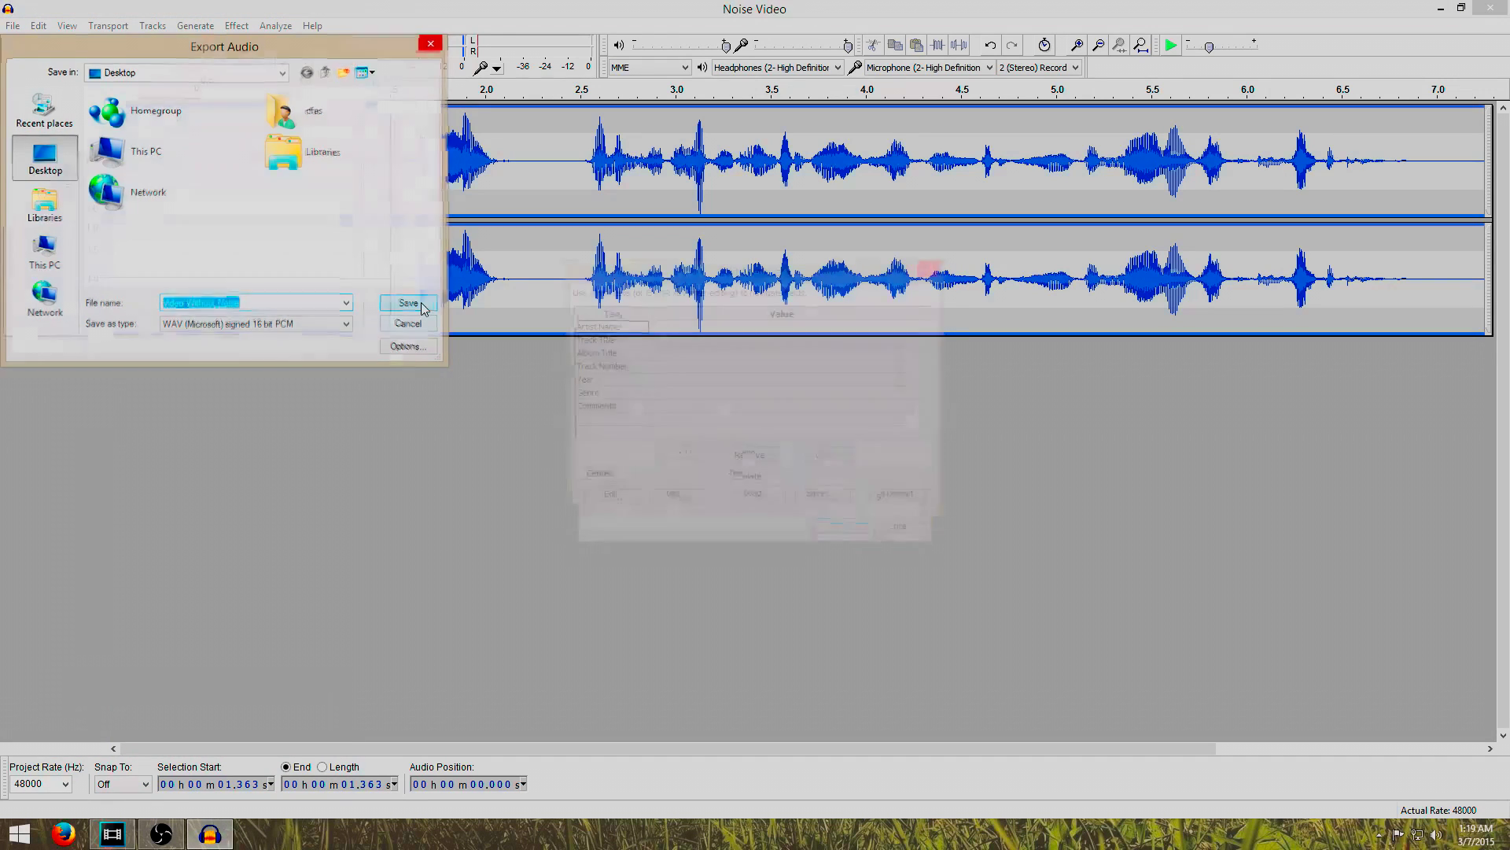
Drag Video Without Noise.wav into Vegas as a new track below the noisy audio
left_click(840, 535)
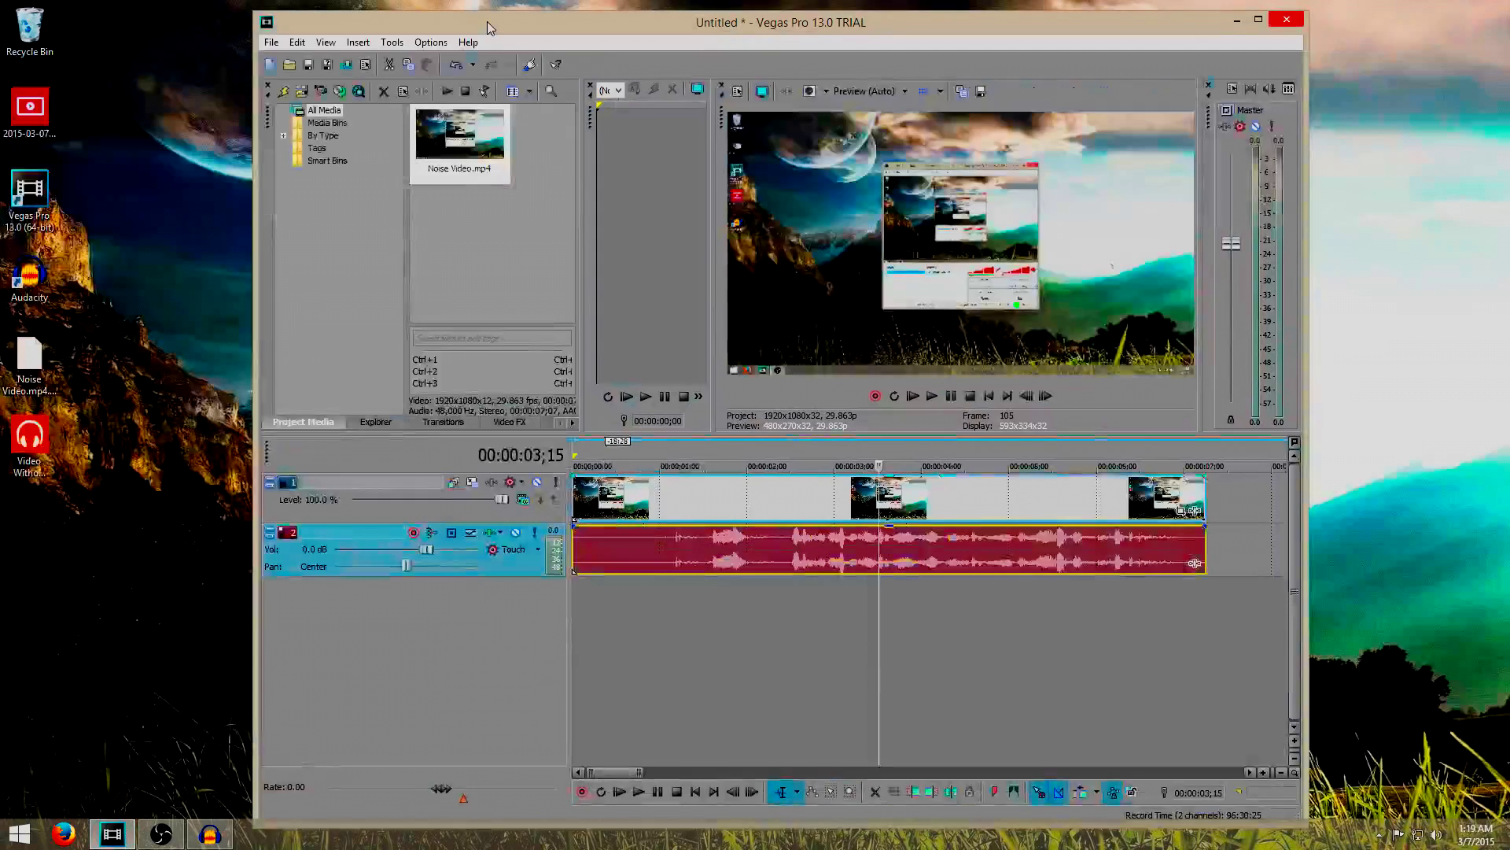
left_click_drag(866, 10, 1362, 12)
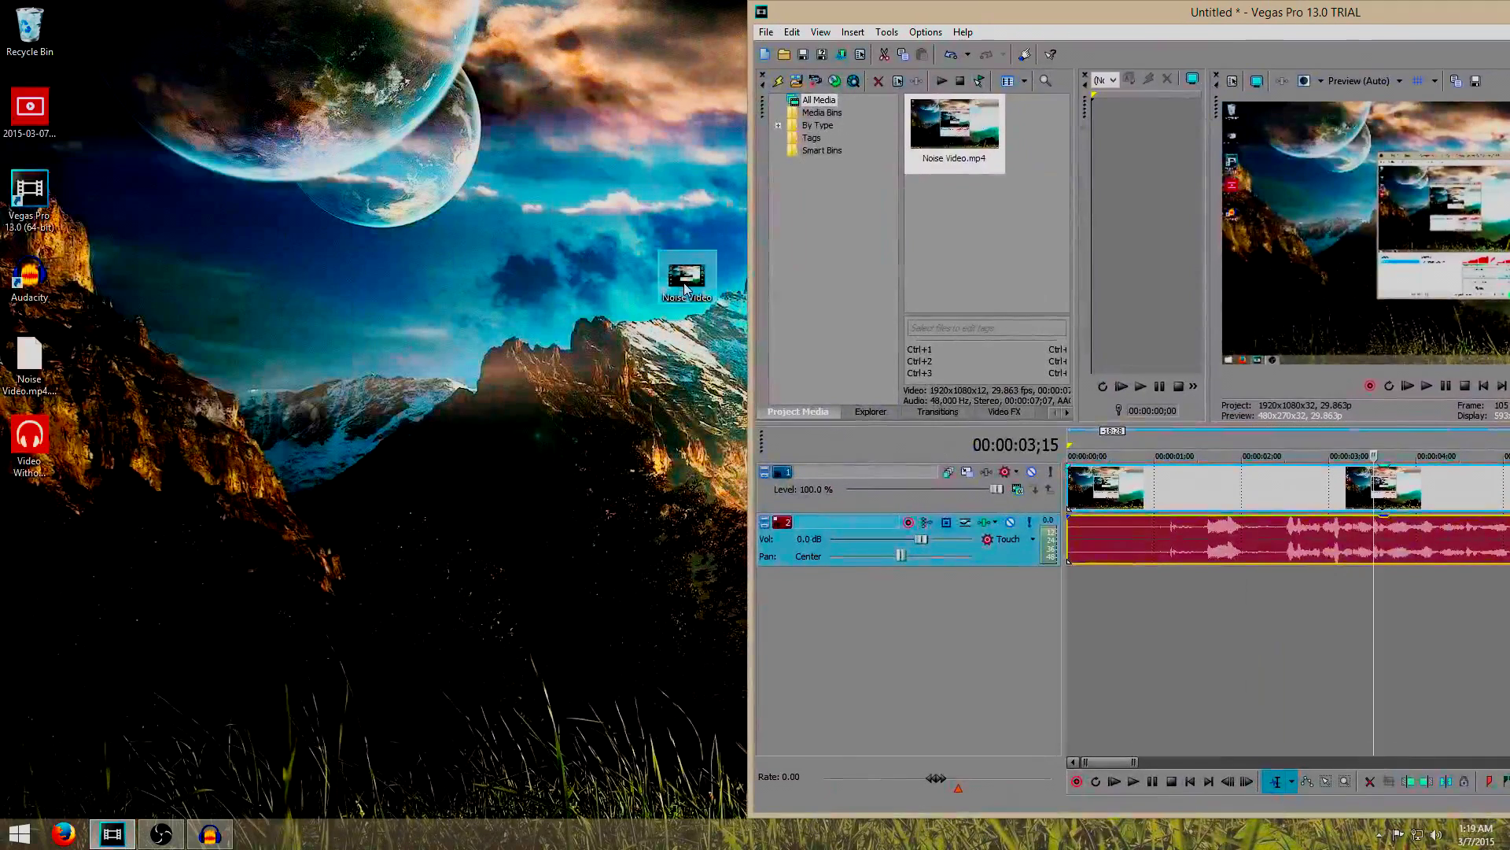
left_click(39, 445)
left_click_drag(41, 449, 1060, 601)
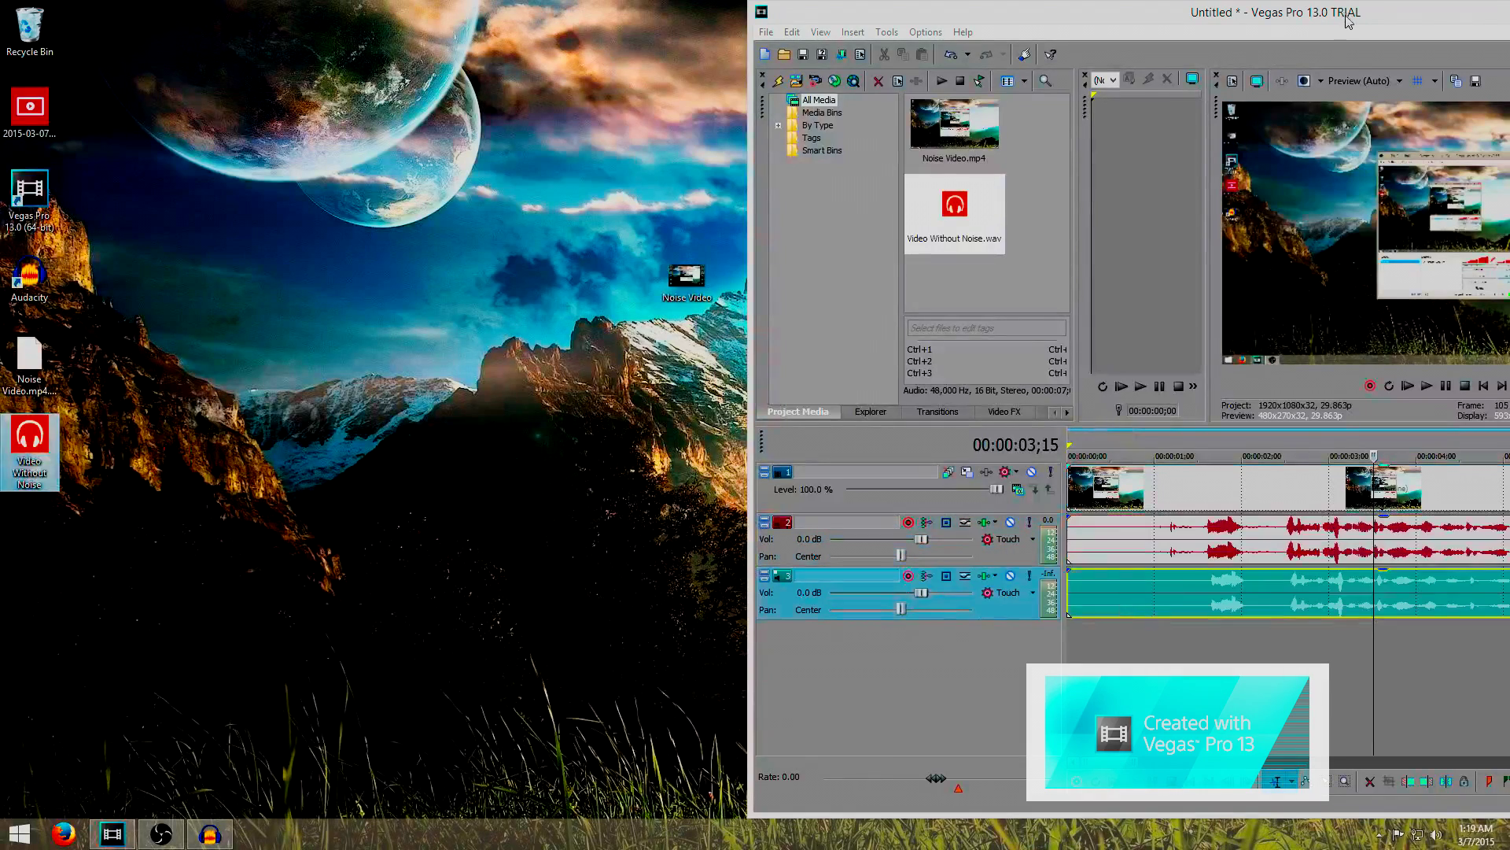
left_click_drag(1180, 12, 917, 79)
double_click(1247, 71)
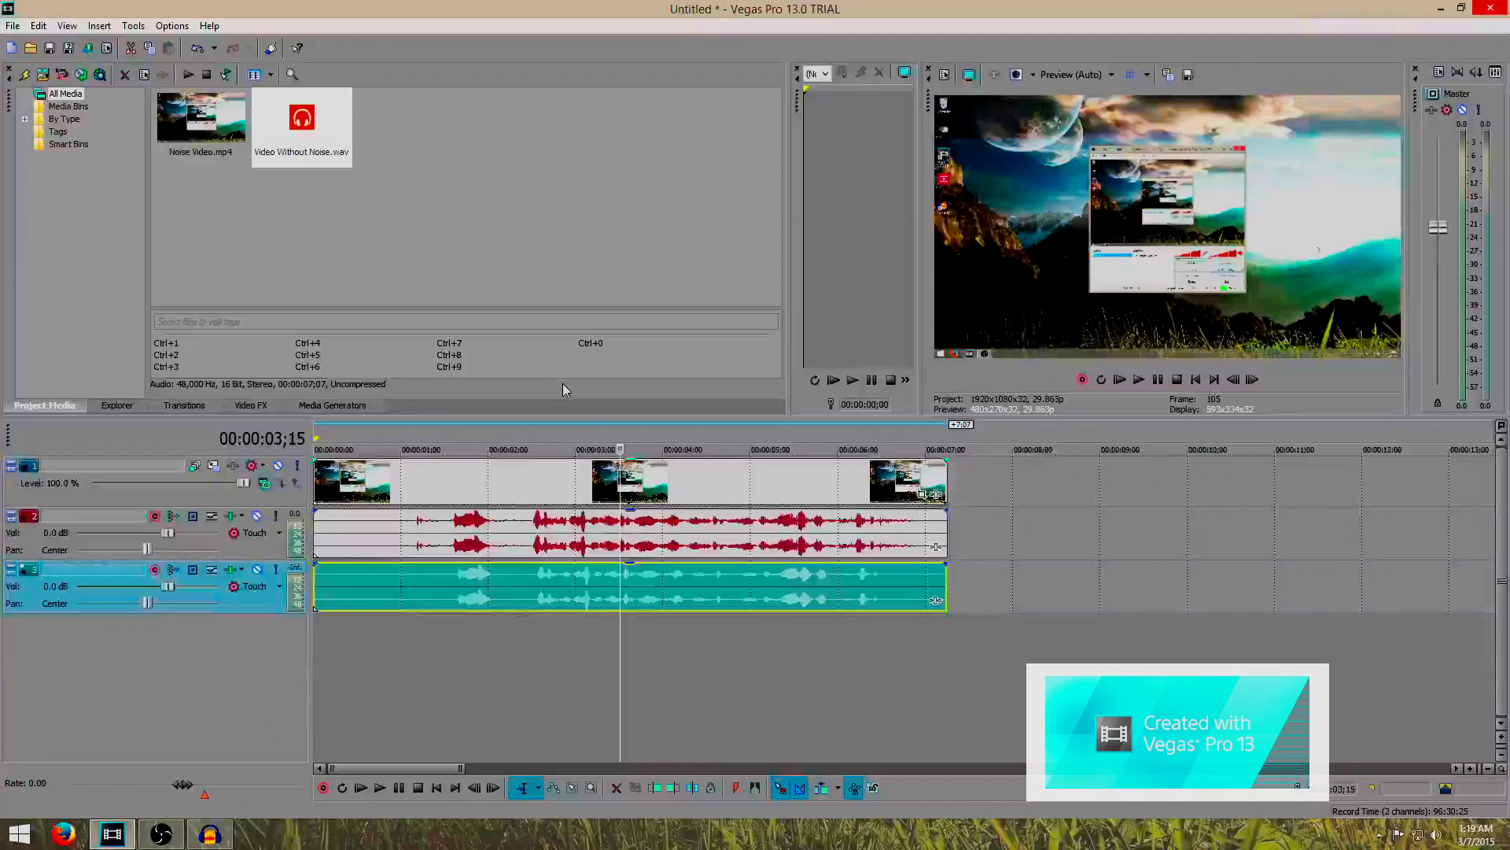
Silence the original noisy audio track with its volume slider, then delete it
left_click(471, 667)
scroll(471, 677, "up", 3)
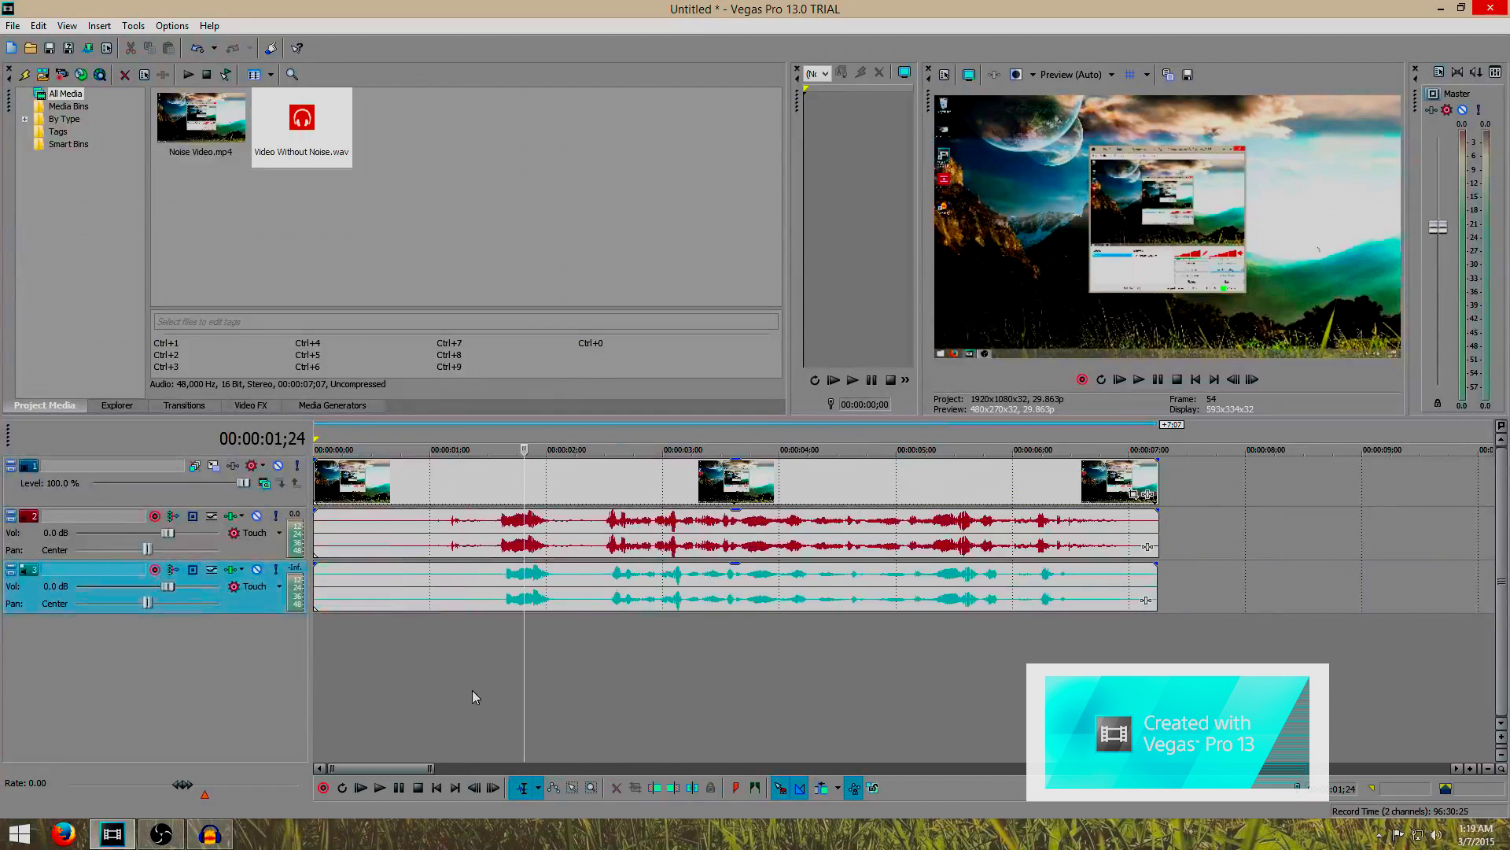
scroll(1186, 560, "down", 2)
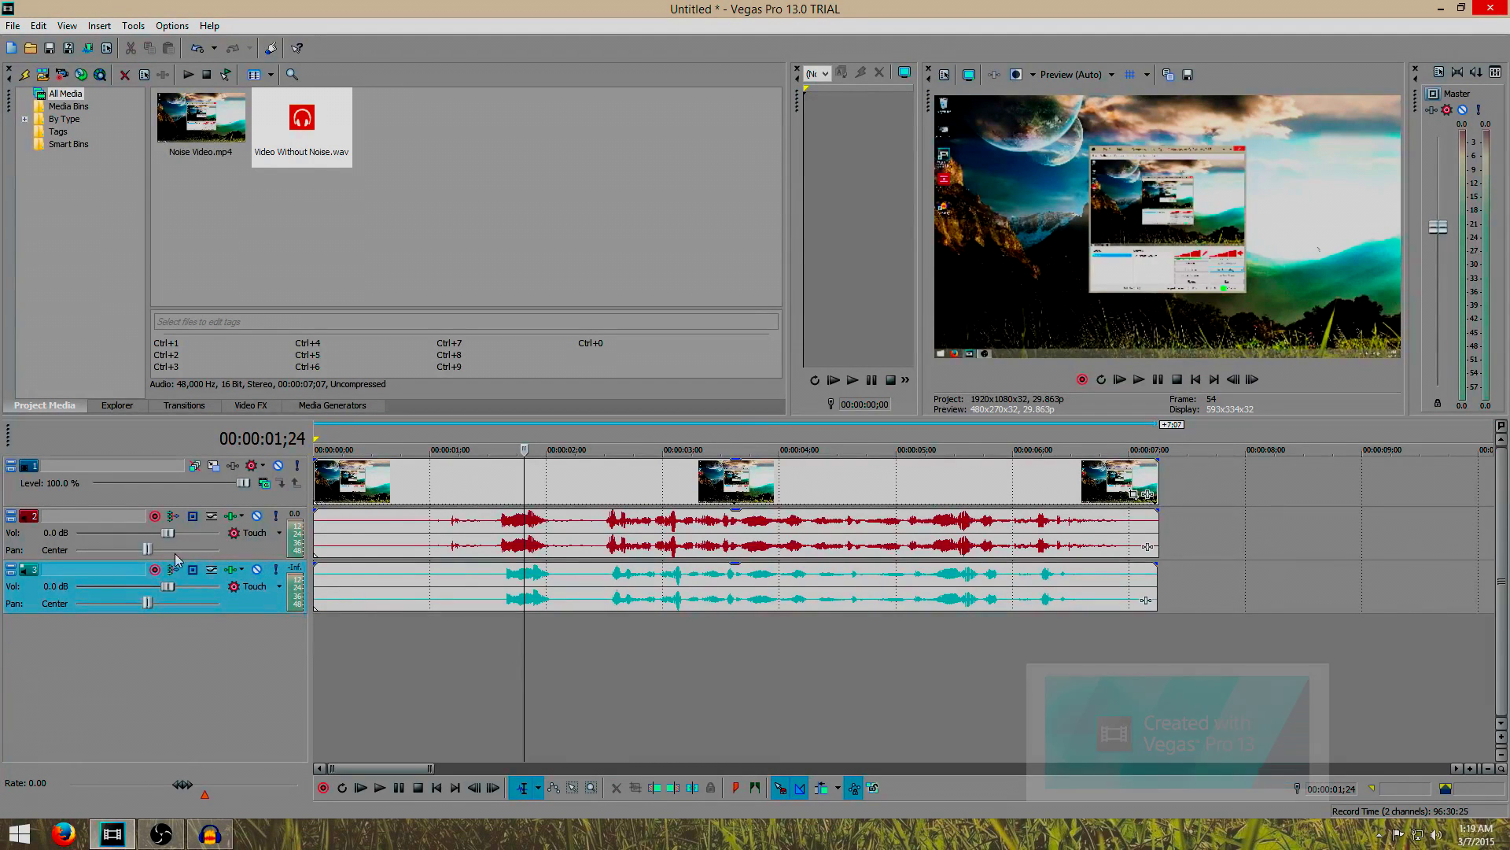
left_click_drag(171, 533, 64, 536)
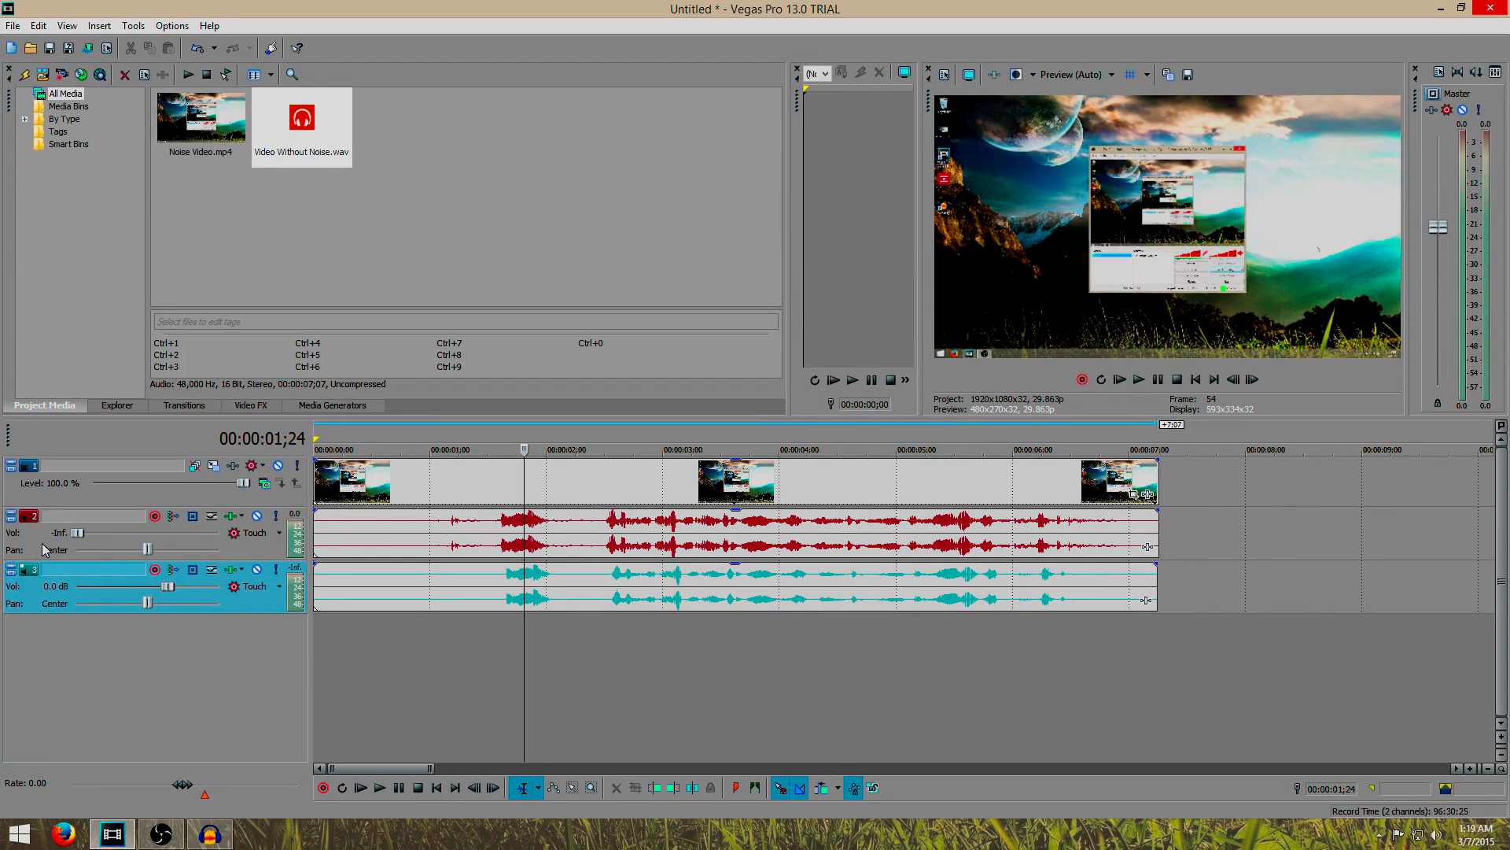
right_click(43, 543)
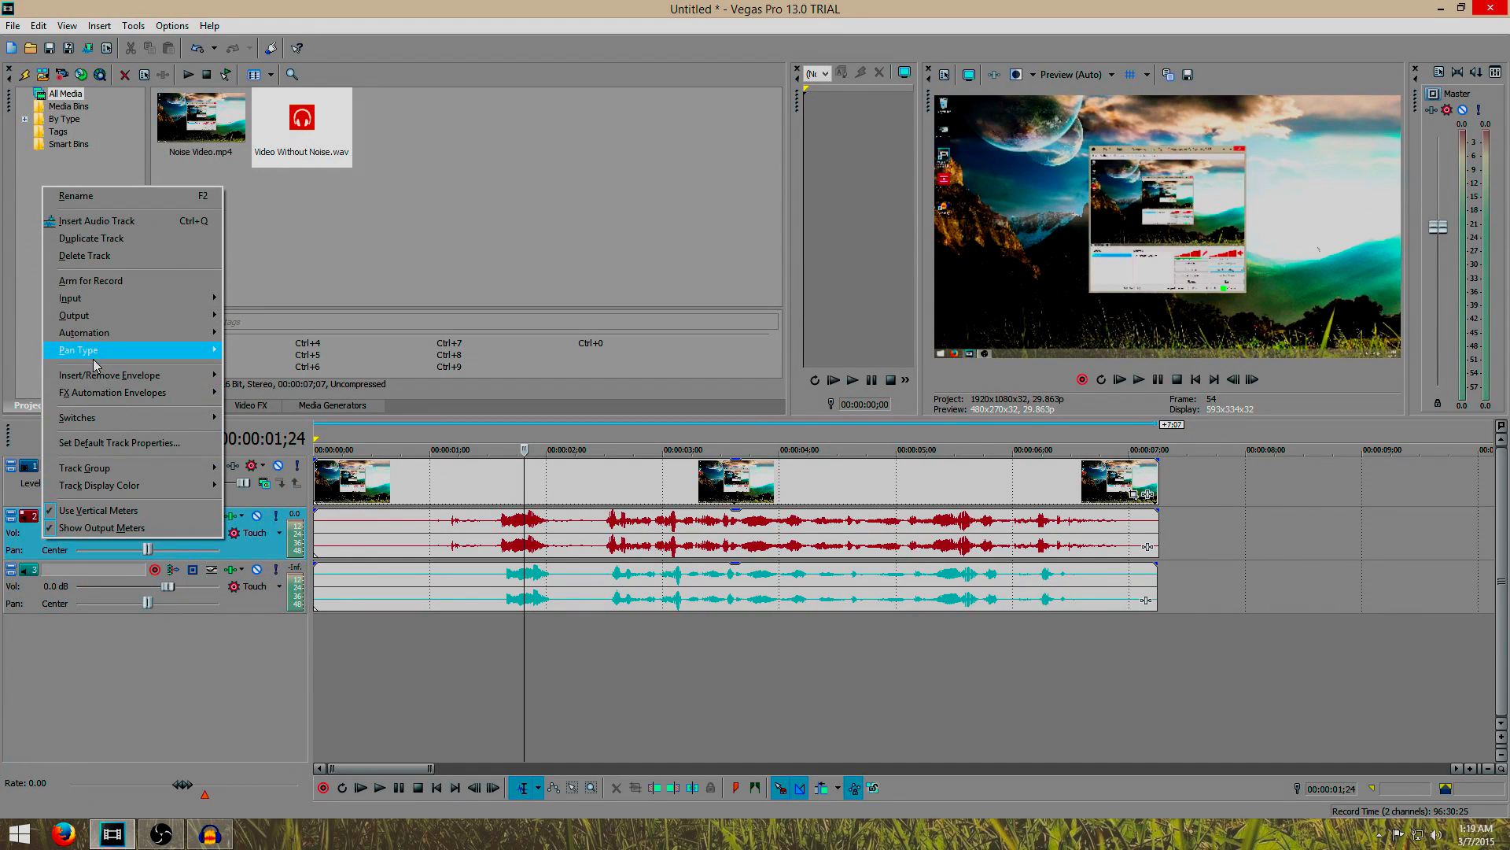
left_click(107, 256)
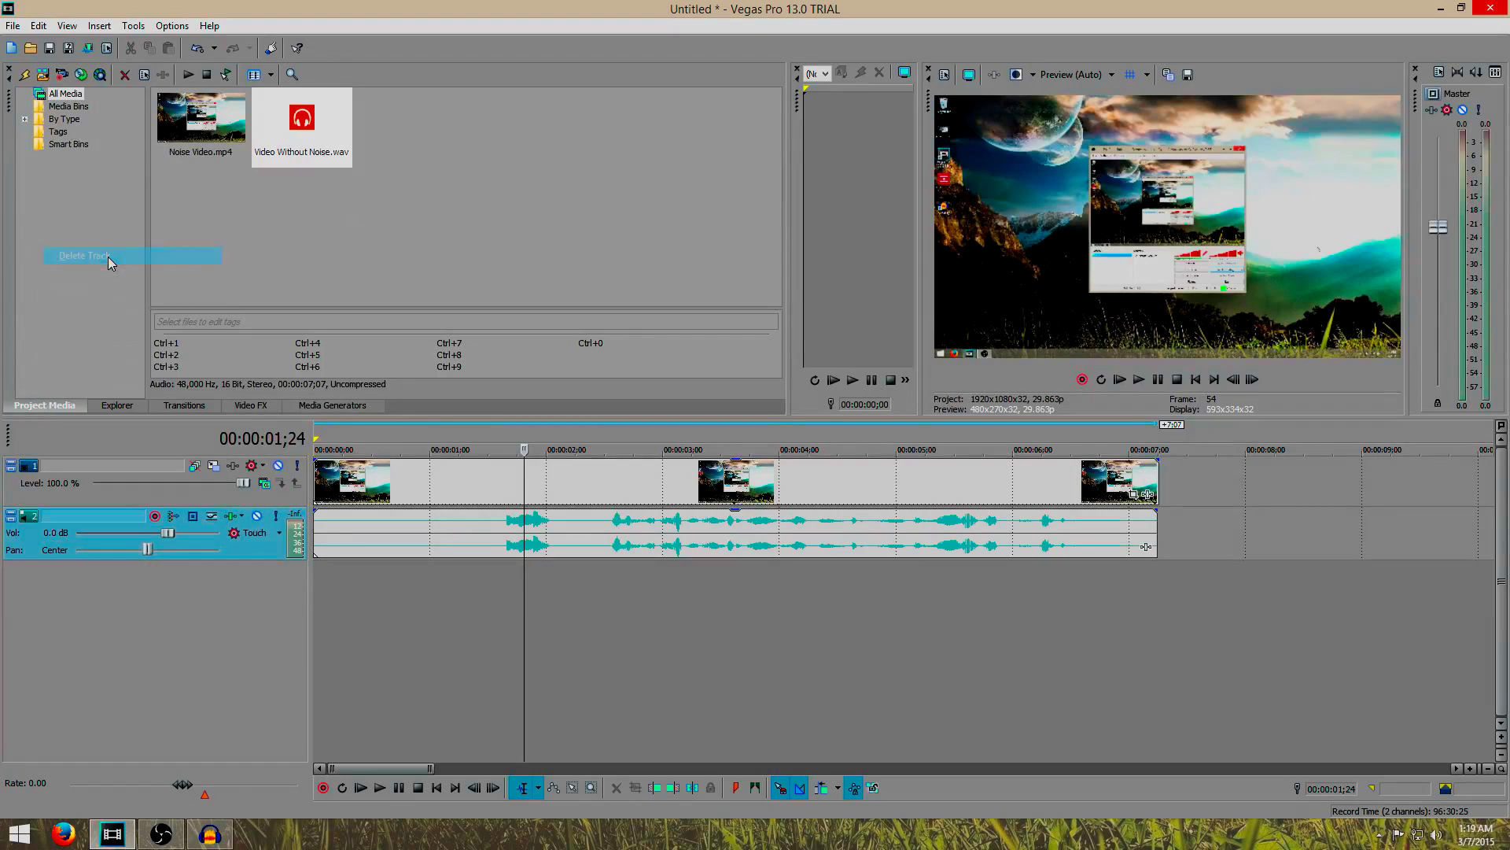
Play the video from the start with the cleaned audio
left_click_drag(524, 729, 308, 729)
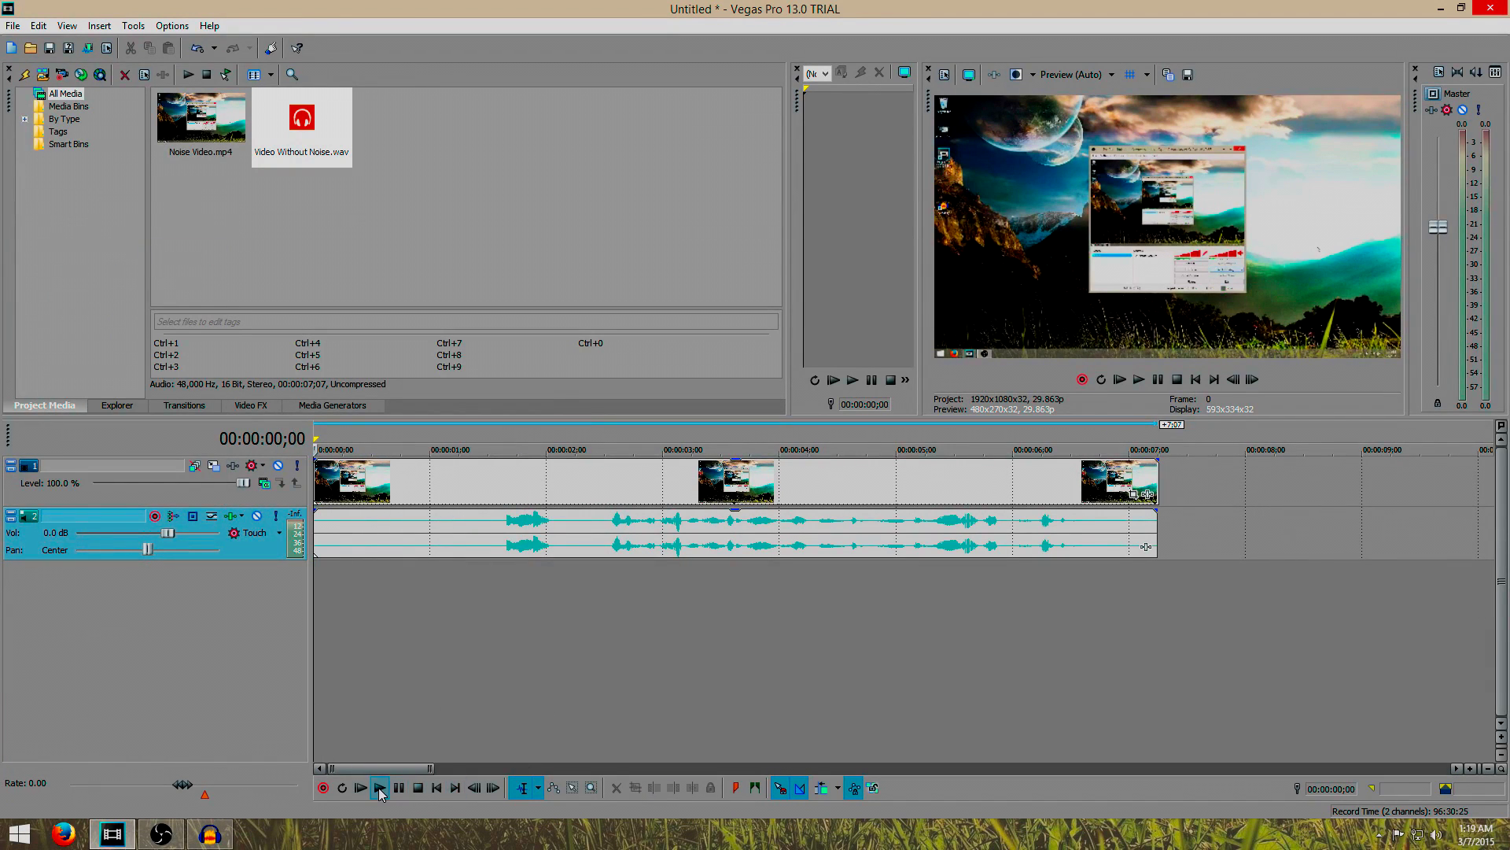
left_click(380, 787)
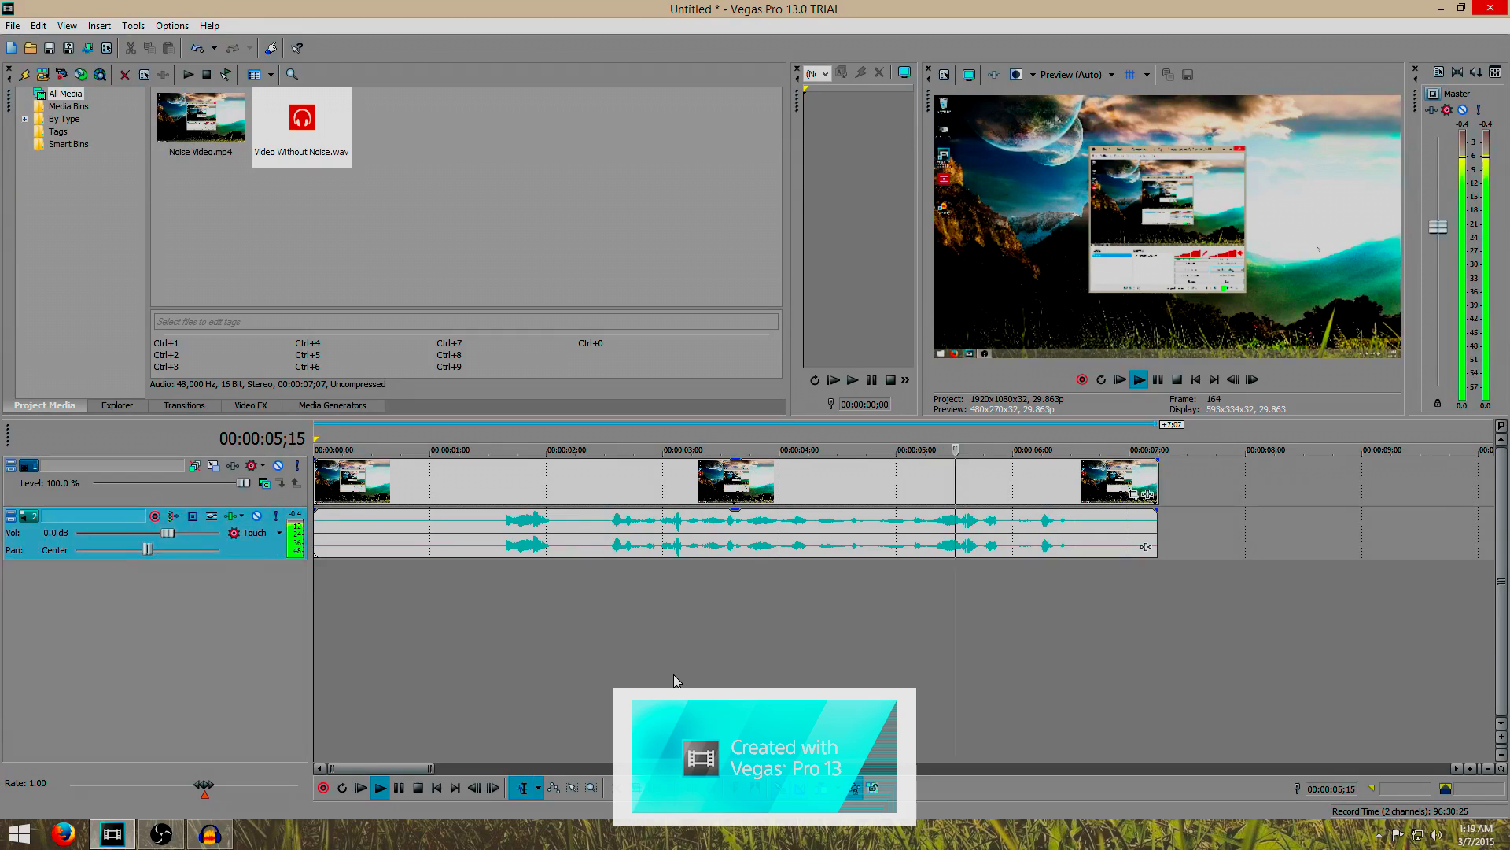
left_click(439, 786)
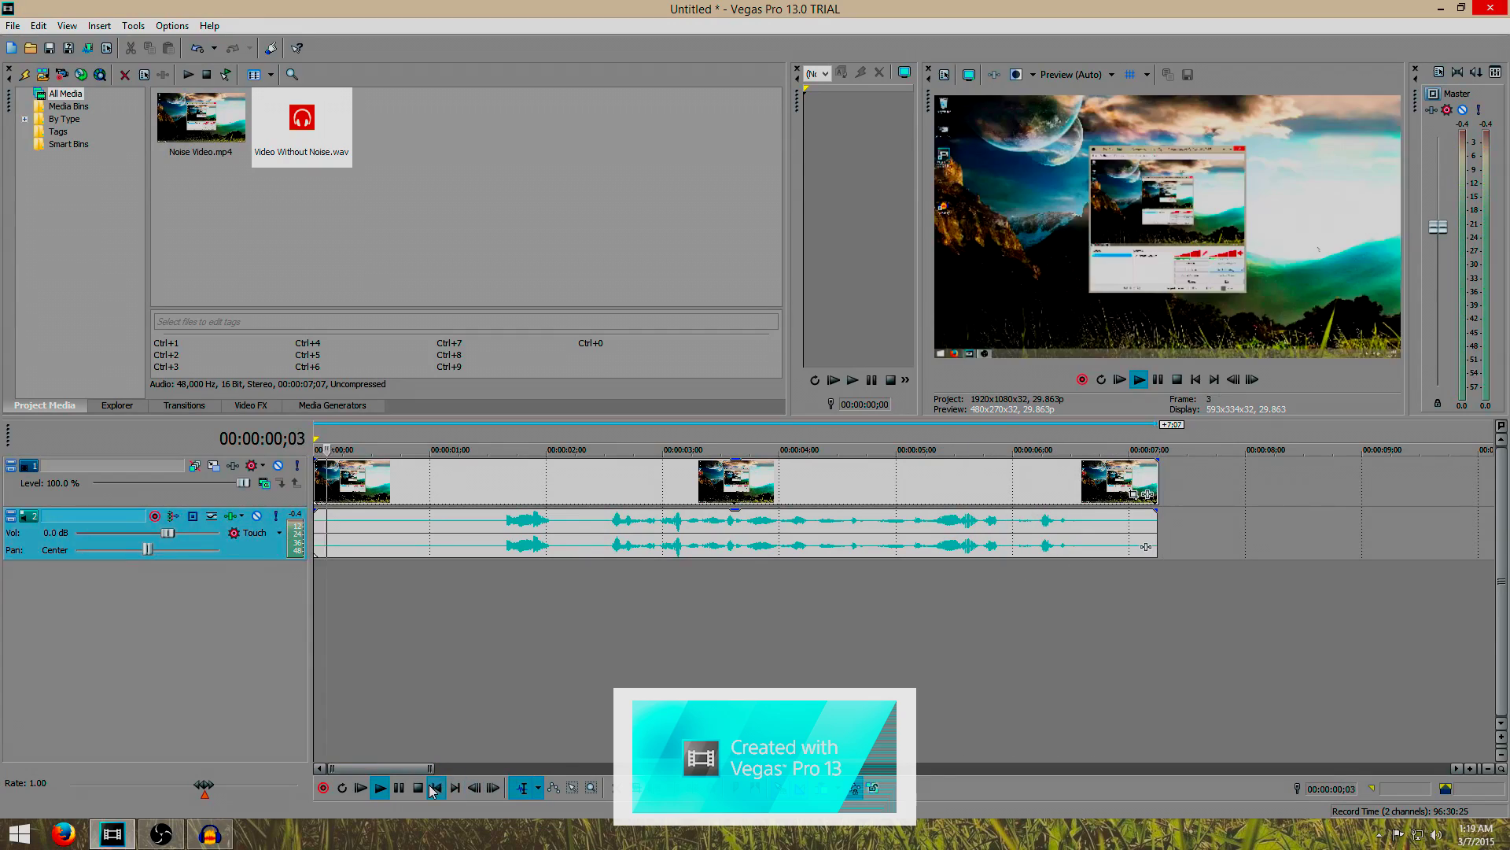